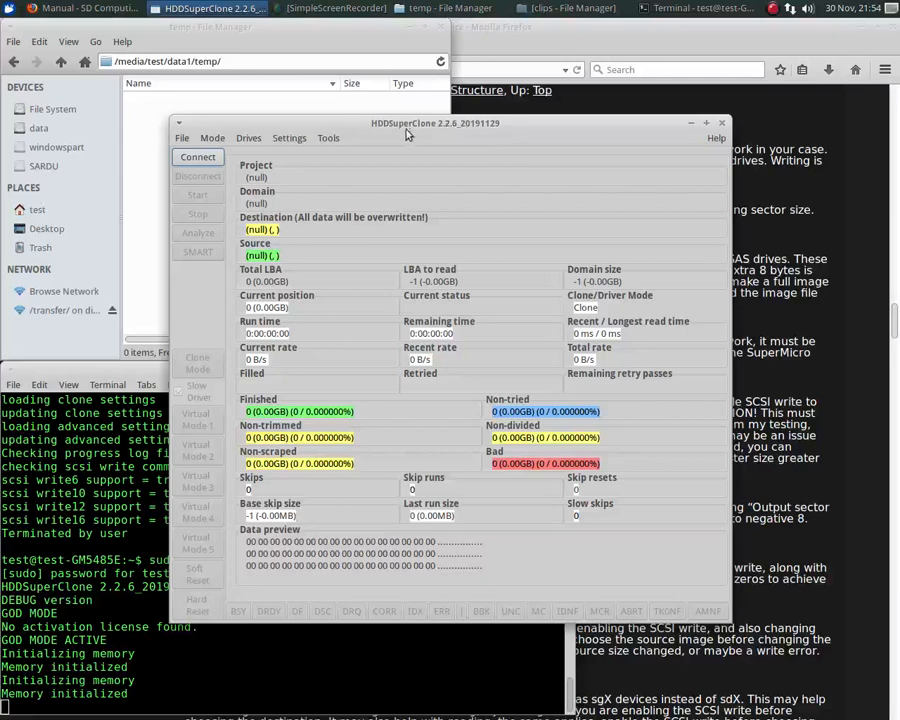
- Create a new project file named project.log in the data1 folder
left_click(183, 143)
left_click(205, 171)
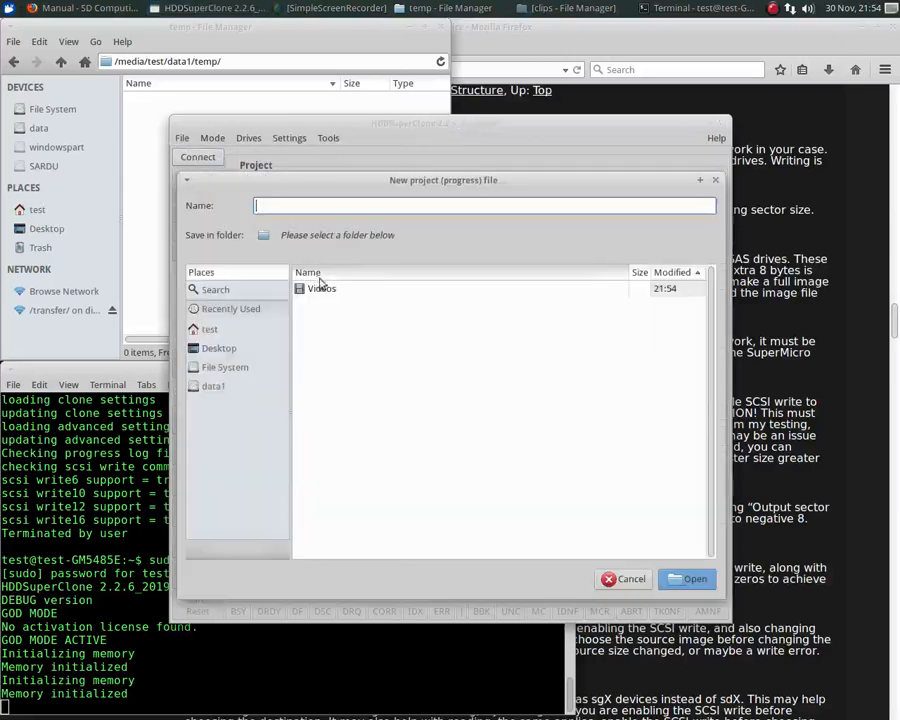
left_click(214, 387)
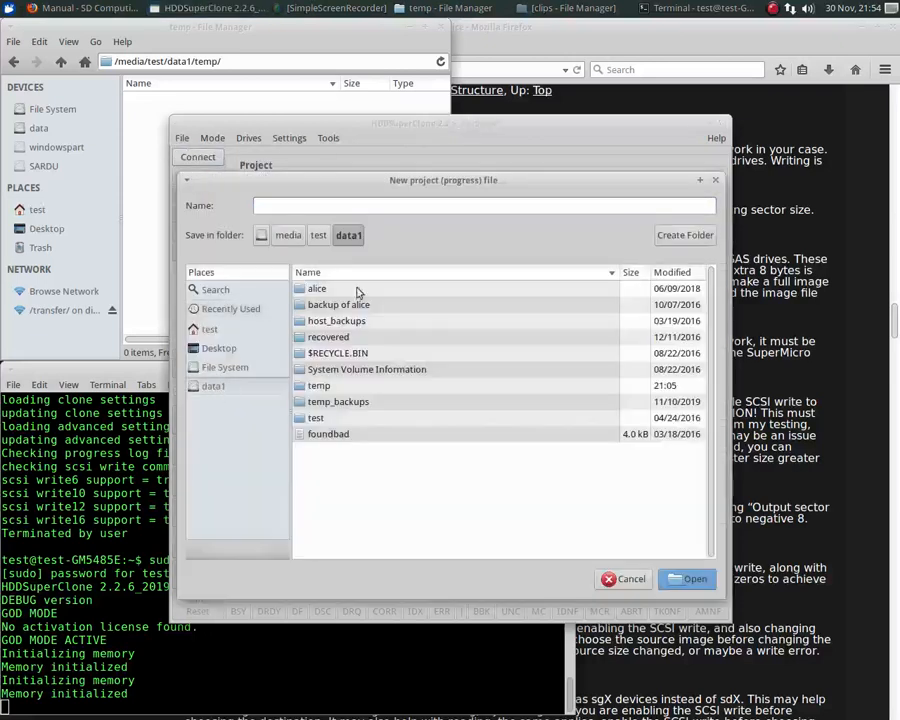
left_click(386, 205)
type("prog")
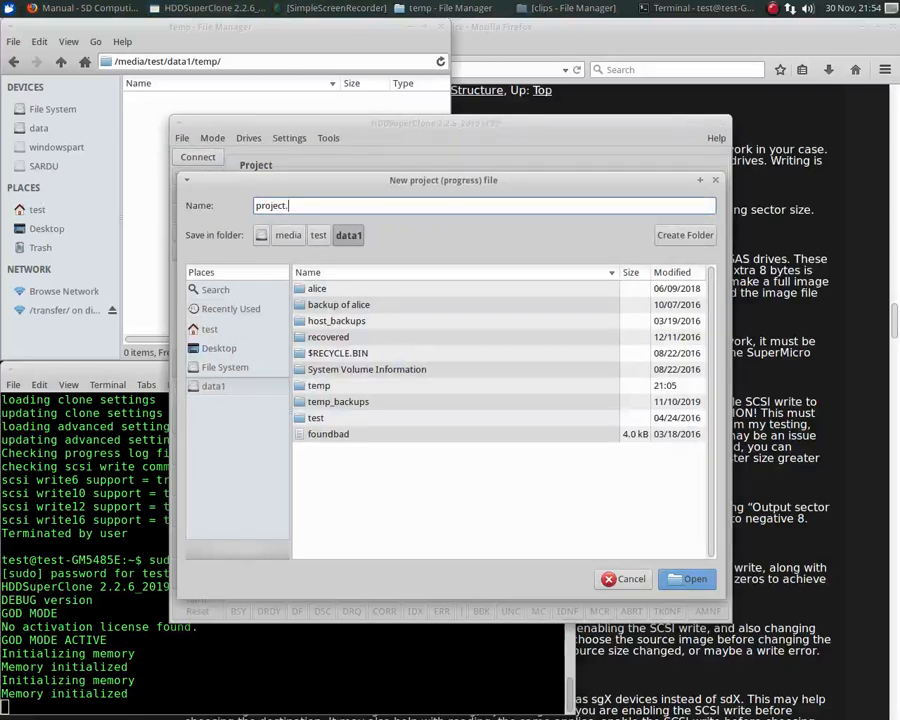
type("ect.log")
key("Return")
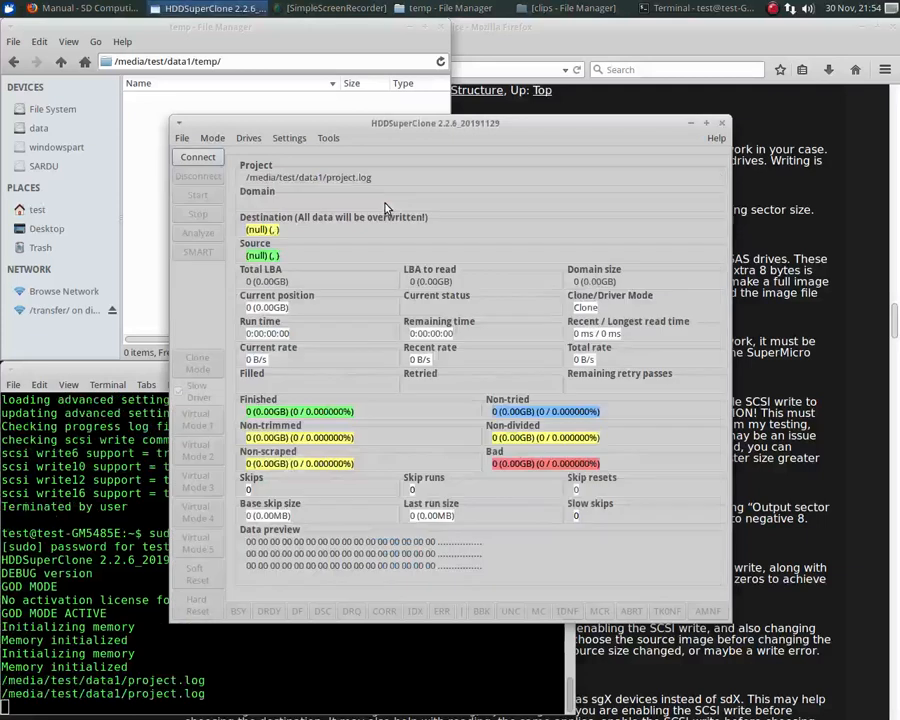
- Set the mode to Passthrough SCSI and choose the HITACHI DKR2G-K300SS at /dev/sdg as the source drive
left_click(206, 138)
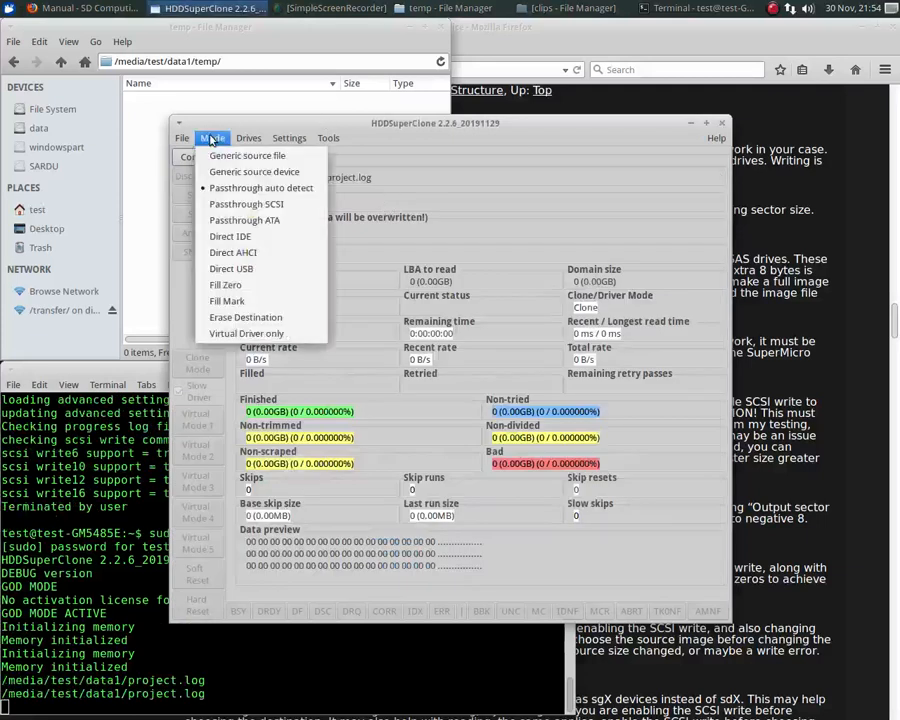
left_click(240, 206)
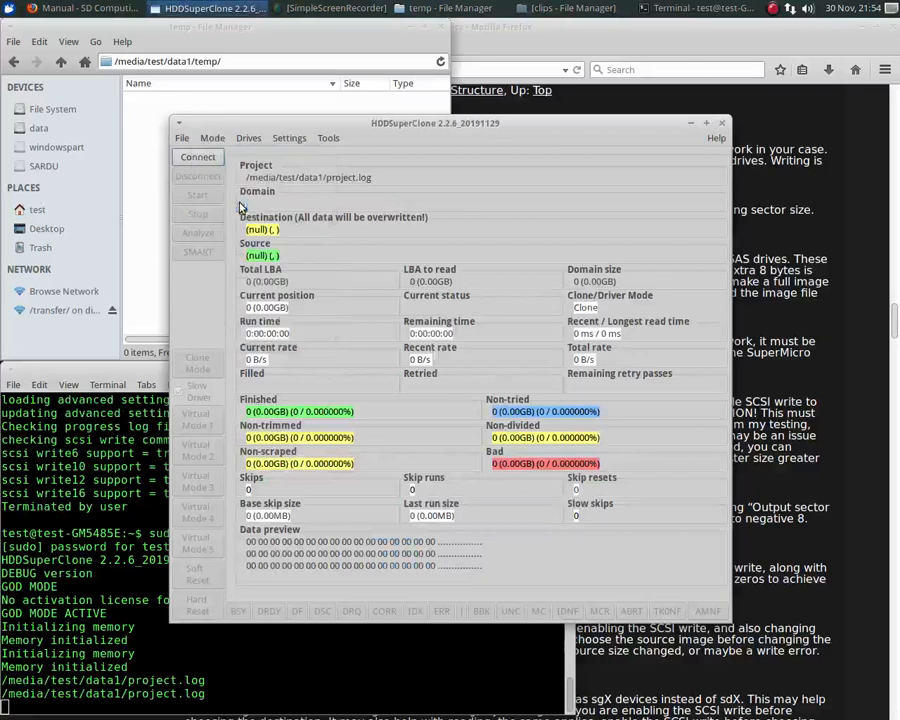
left_click(248, 138)
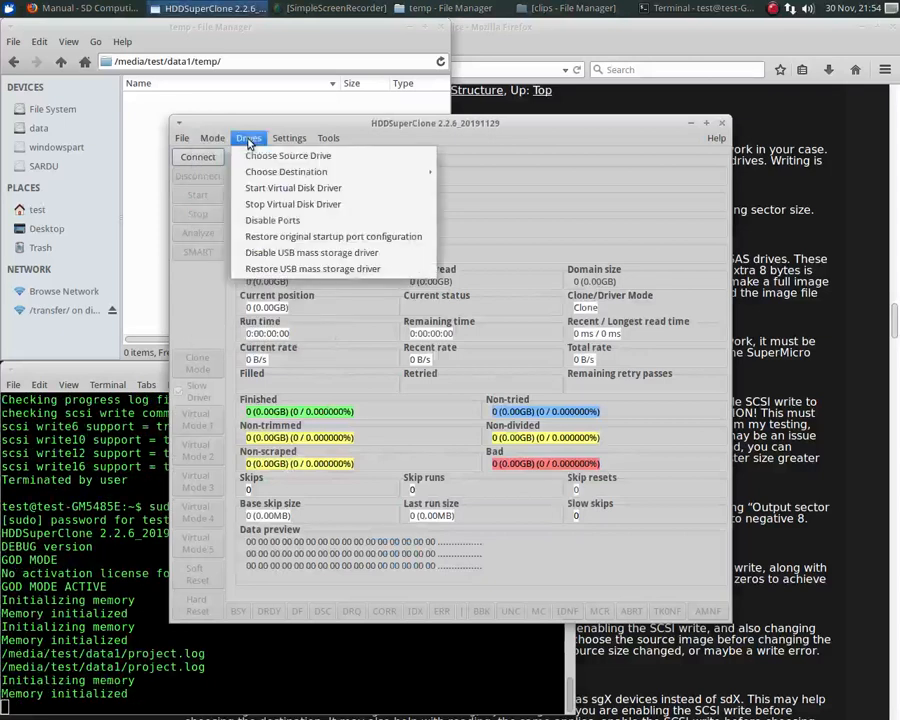
left_click(270, 152)
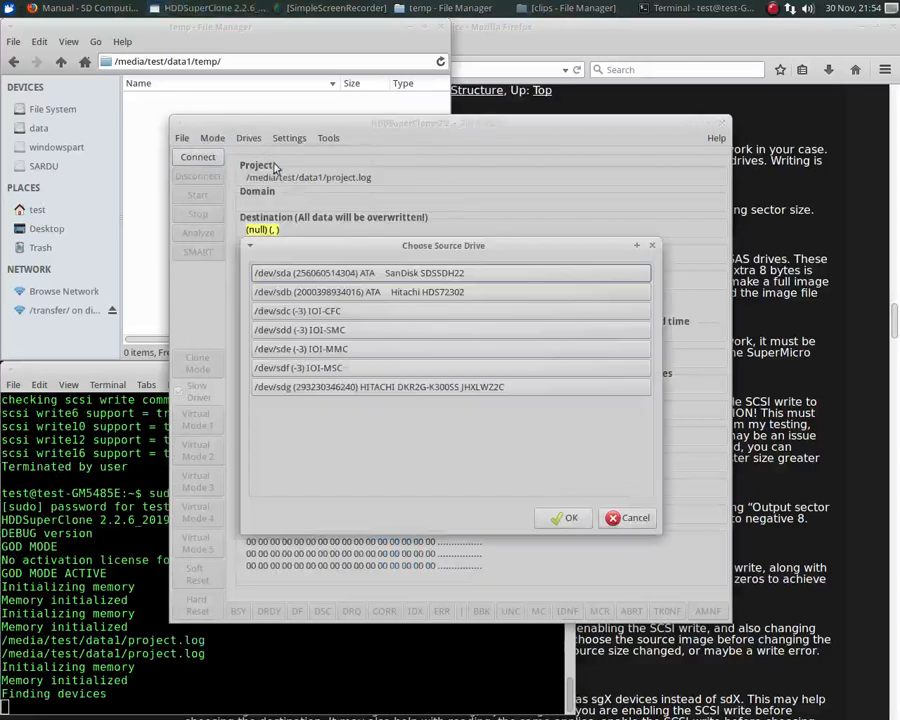
left_click(362, 390)
left_click(566, 517)
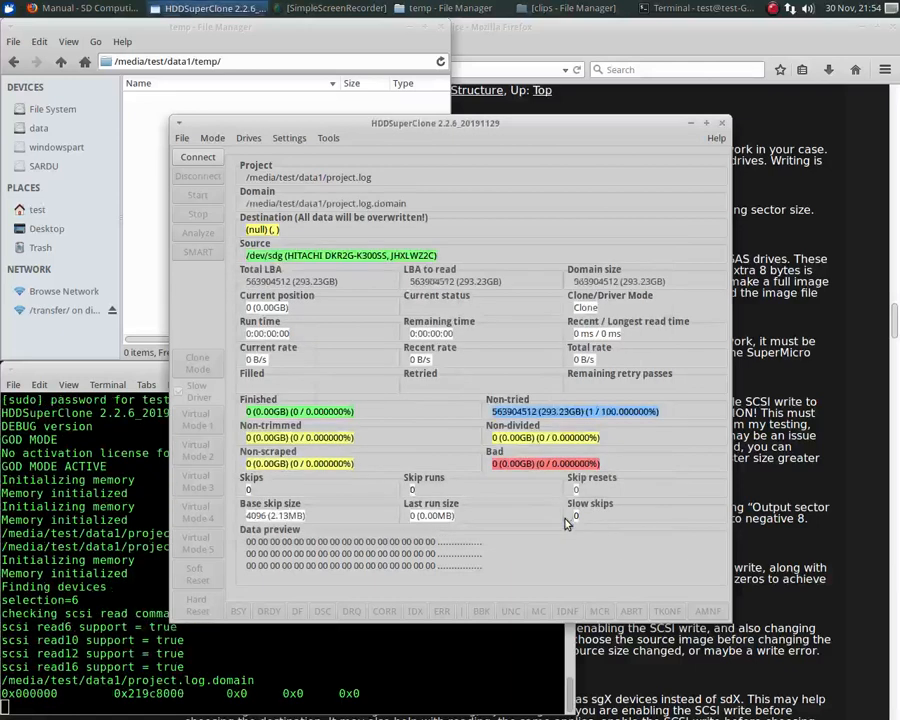
- Set the destination to an image file named image520.dd in the temp folder of data1
left_click(248, 138)
mouse_move(270, 174)
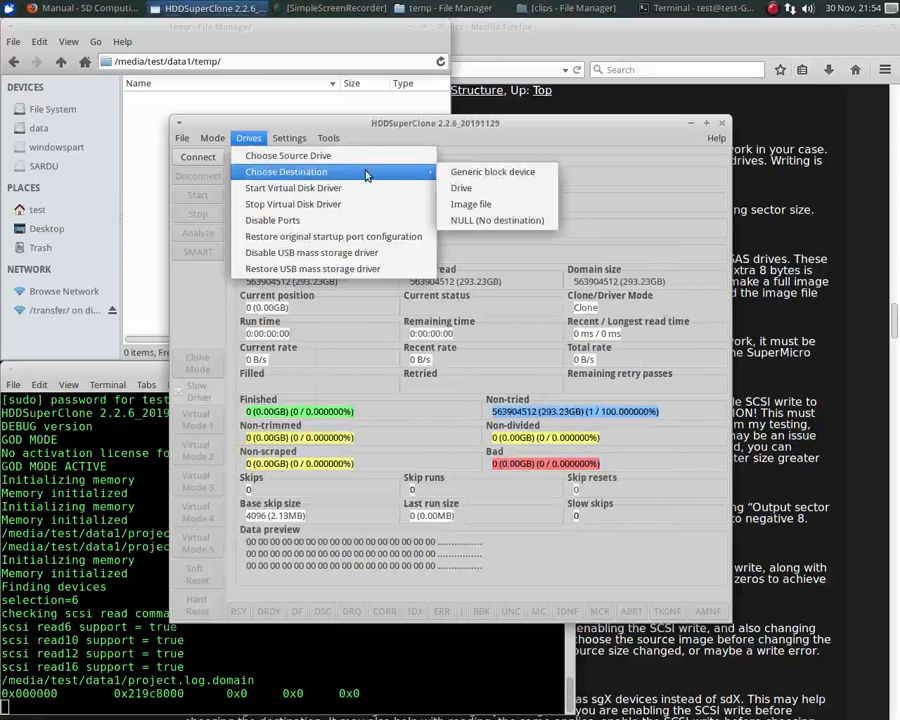
left_click(480, 210)
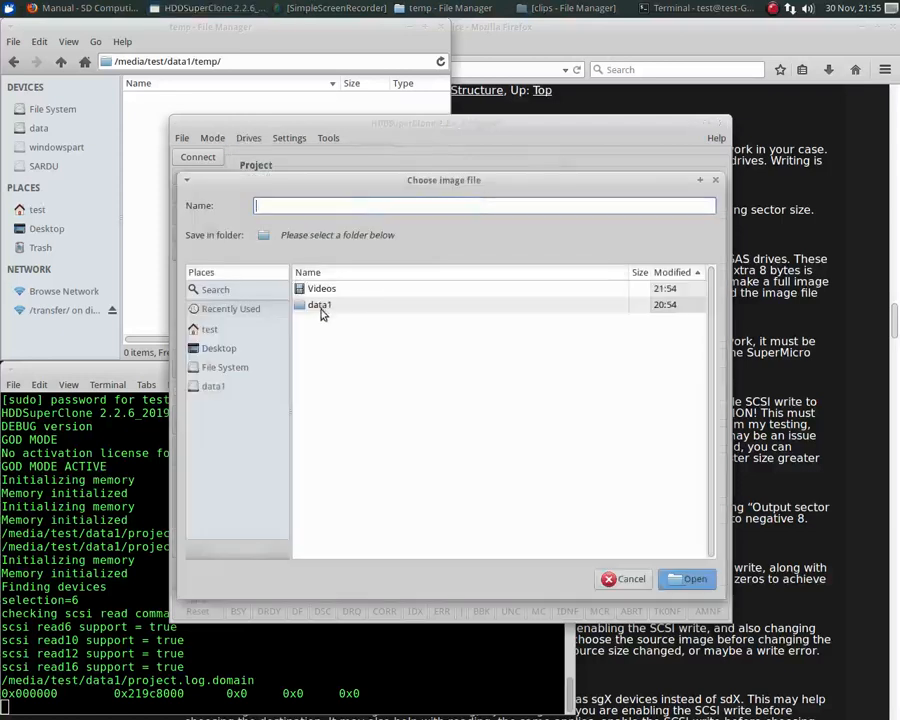
double_click(321, 308)
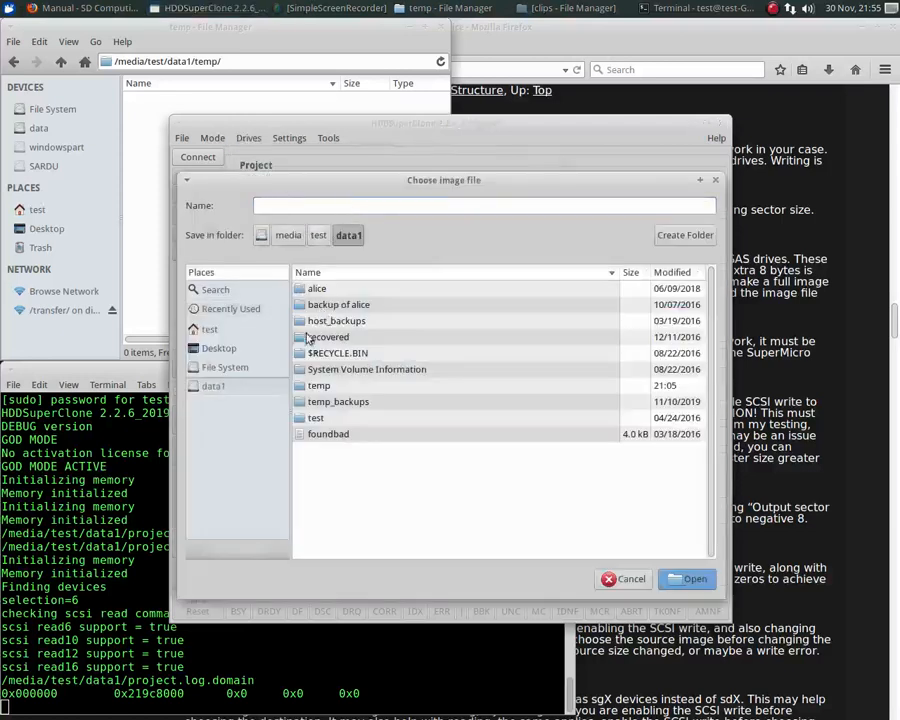
double_click(340, 385)
left_click(370, 204)
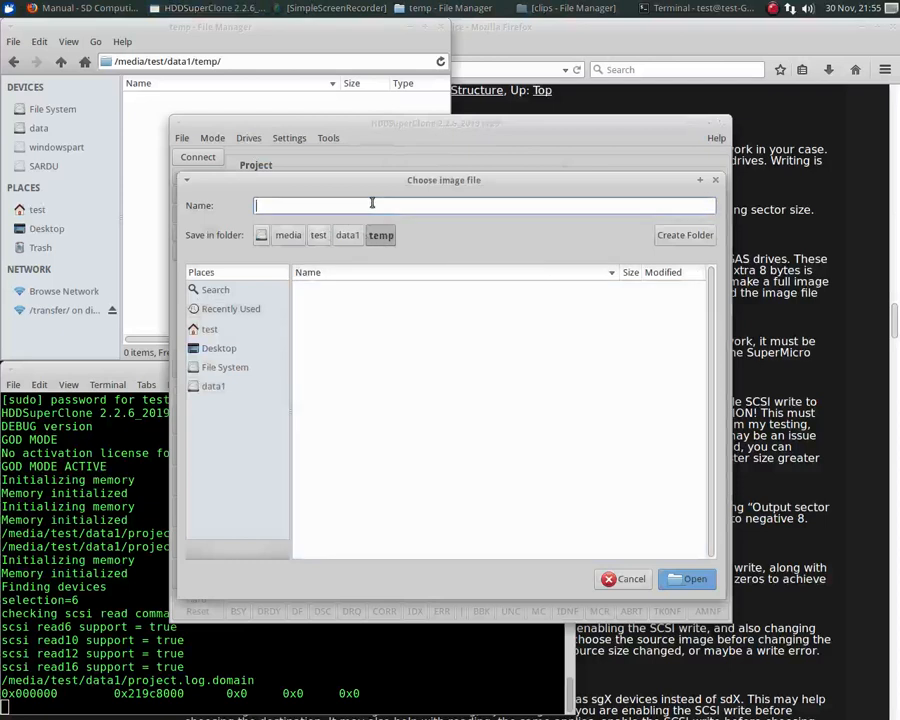
type("imag")
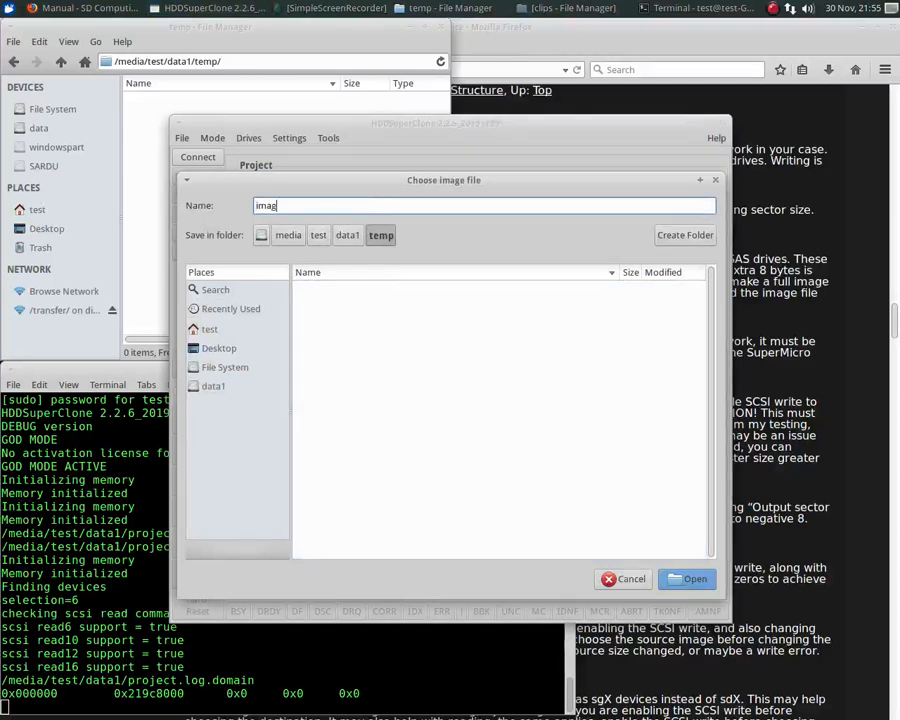
type("e520.dd")
key("Return")
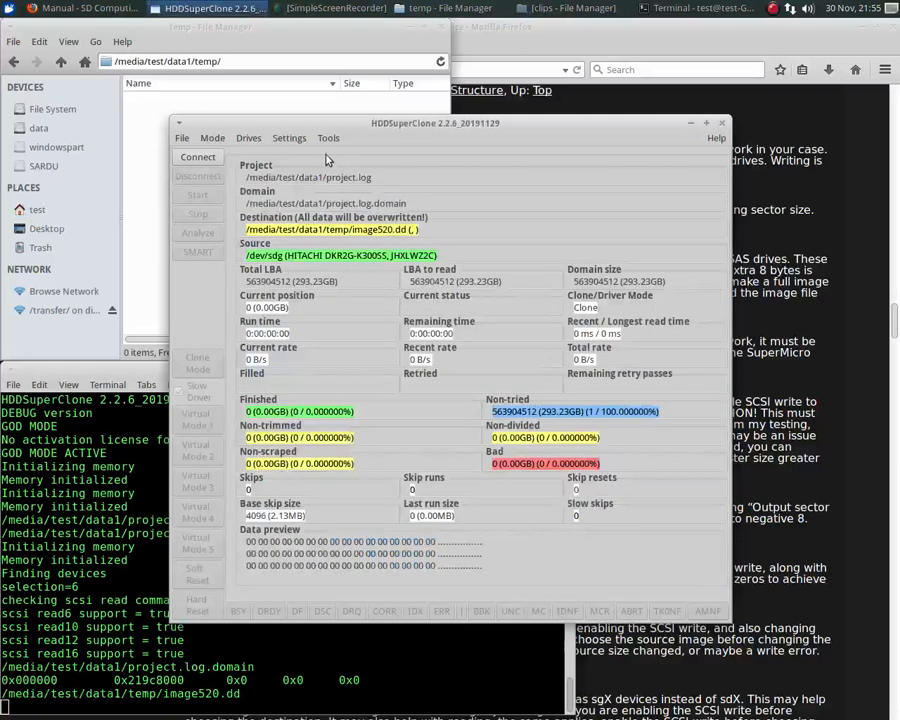
- Check the source drive's sector size in the clone settings and accept them as they are
left_click(289, 138)
left_click(300, 153)
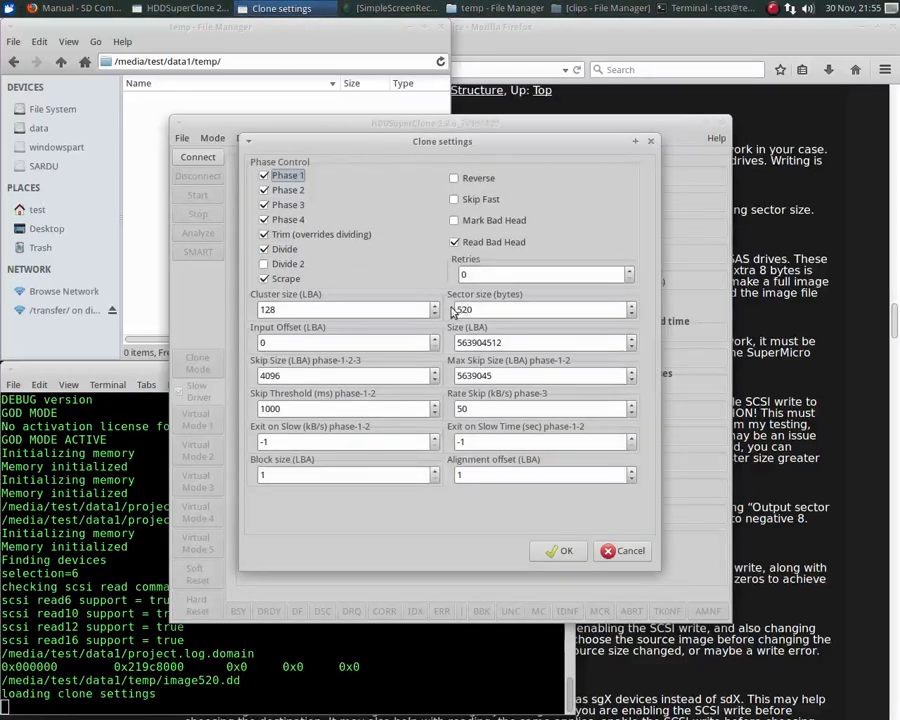
left_click(565, 550)
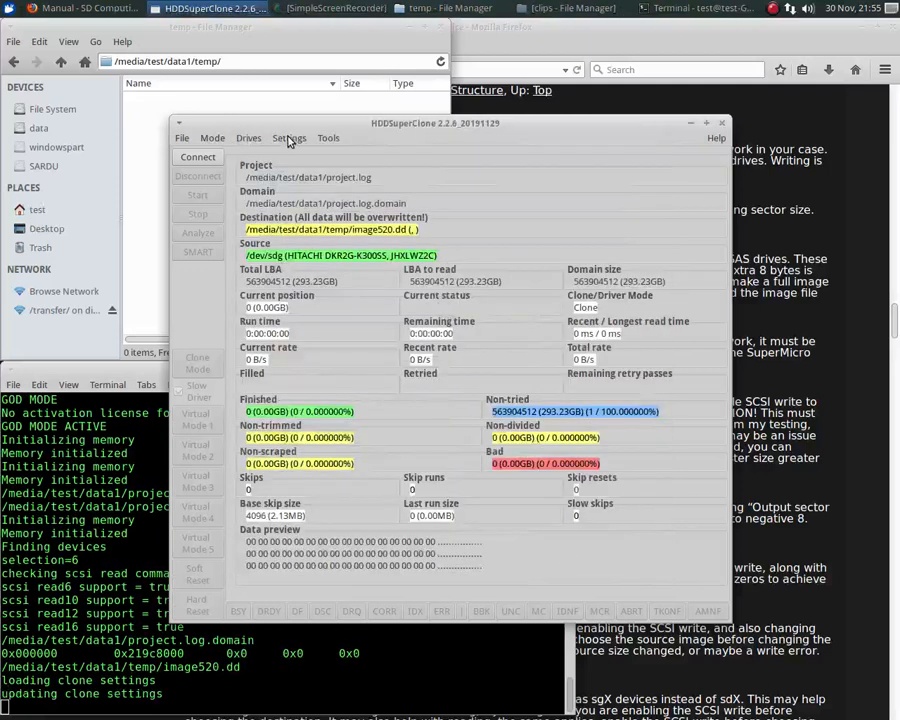
- Display the identify results of the source drive, examine the SCSI read capacity data, and close them
left_click(289, 140)
mouse_move(328, 140)
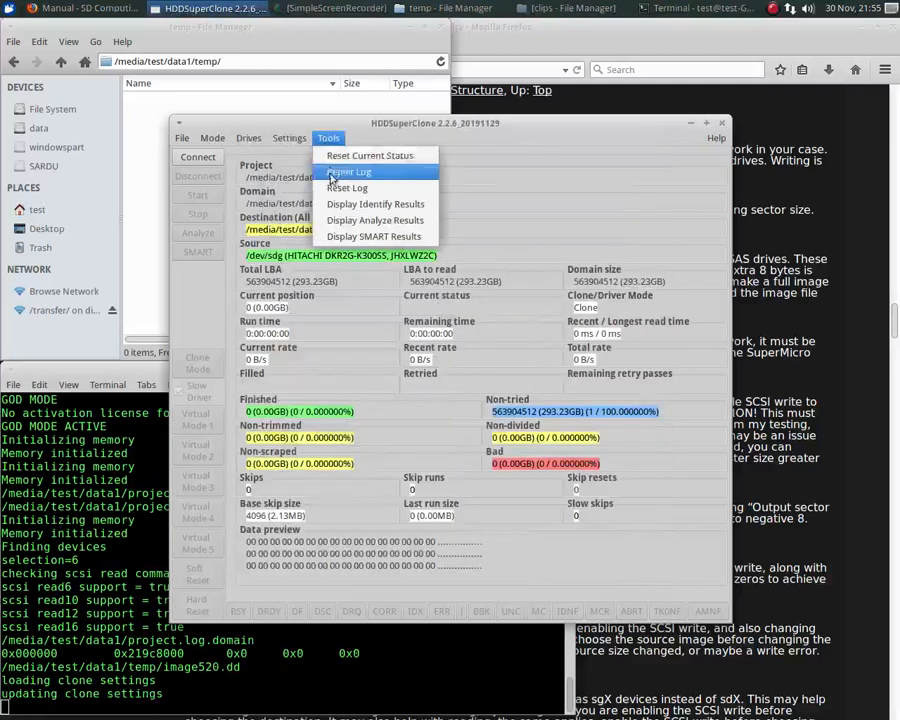
left_click(334, 204)
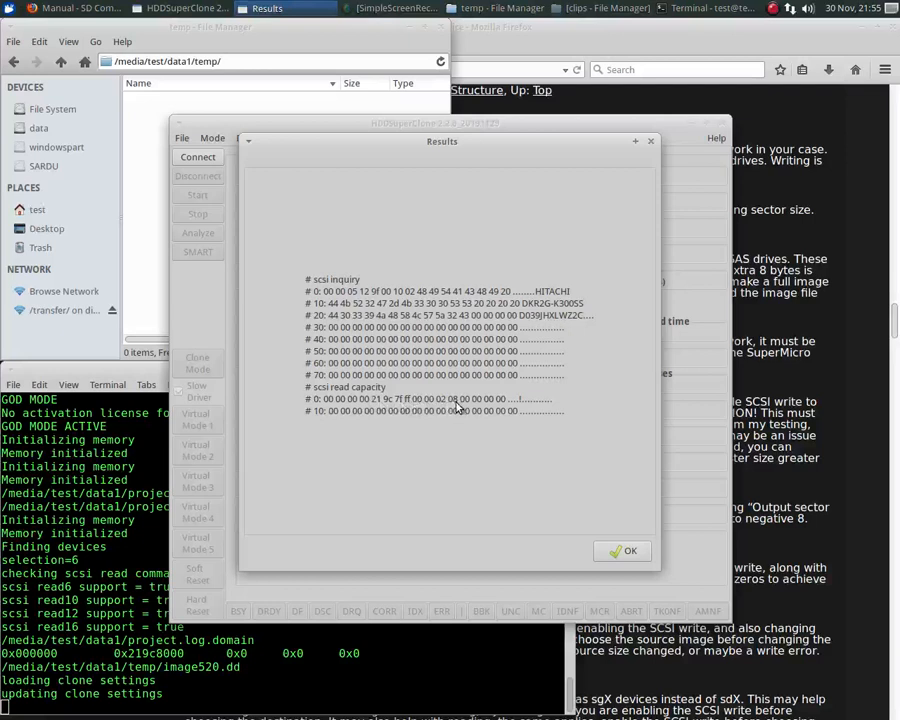
left_click(626, 552)
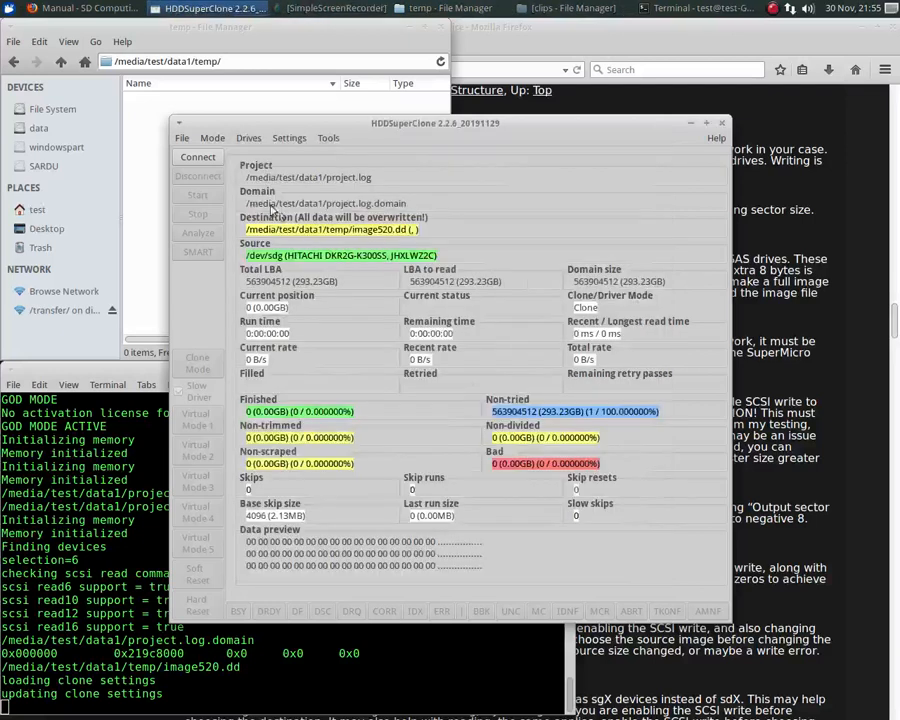
- Connect the drives and start cloning the source to image520.dd
left_click(192, 159)
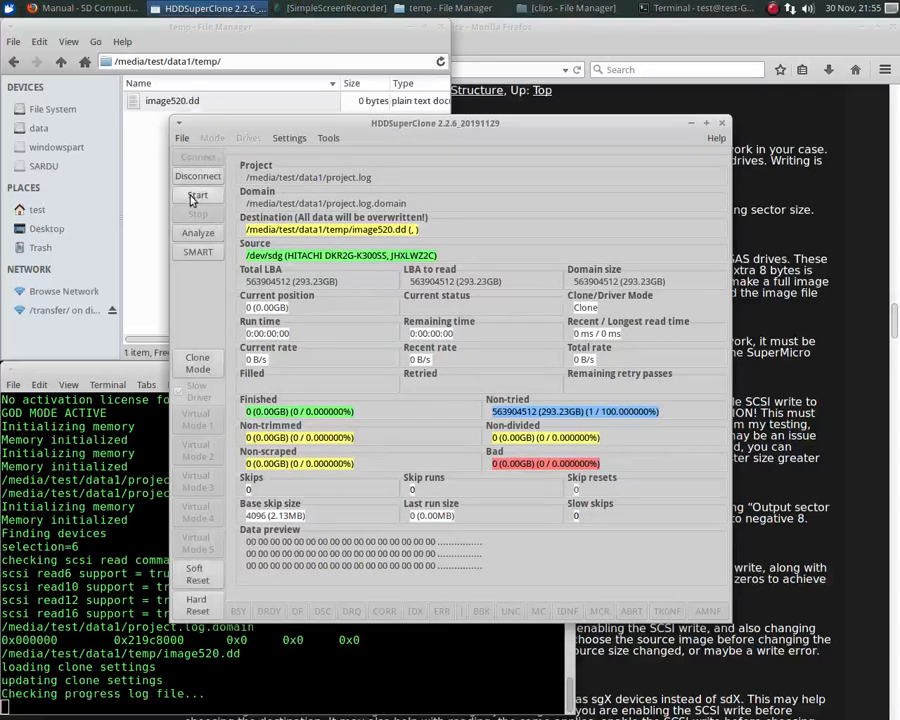
left_click(195, 197)
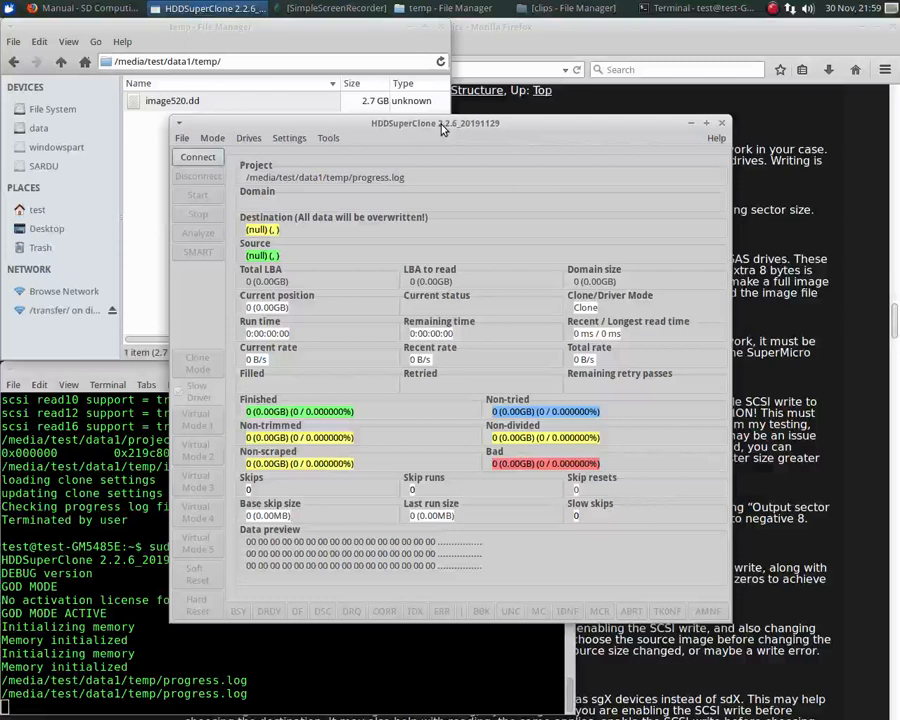
- For the progress.log project, set Passthrough SCSI mode and choose the HITACHI drive /dev/sdg as the source
left_click(211, 139)
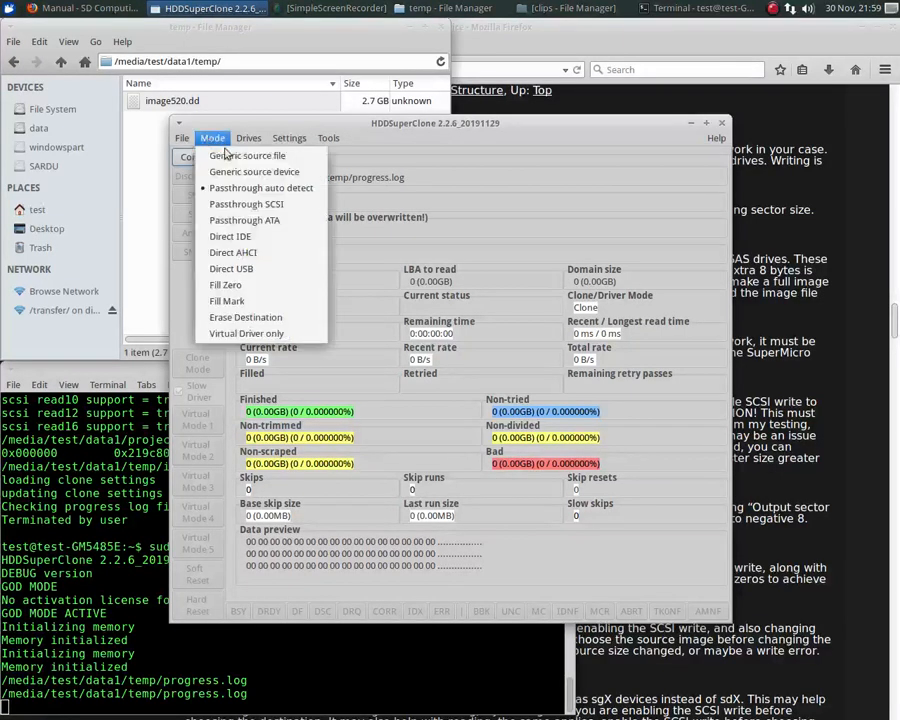
left_click(241, 206)
left_click(248, 138)
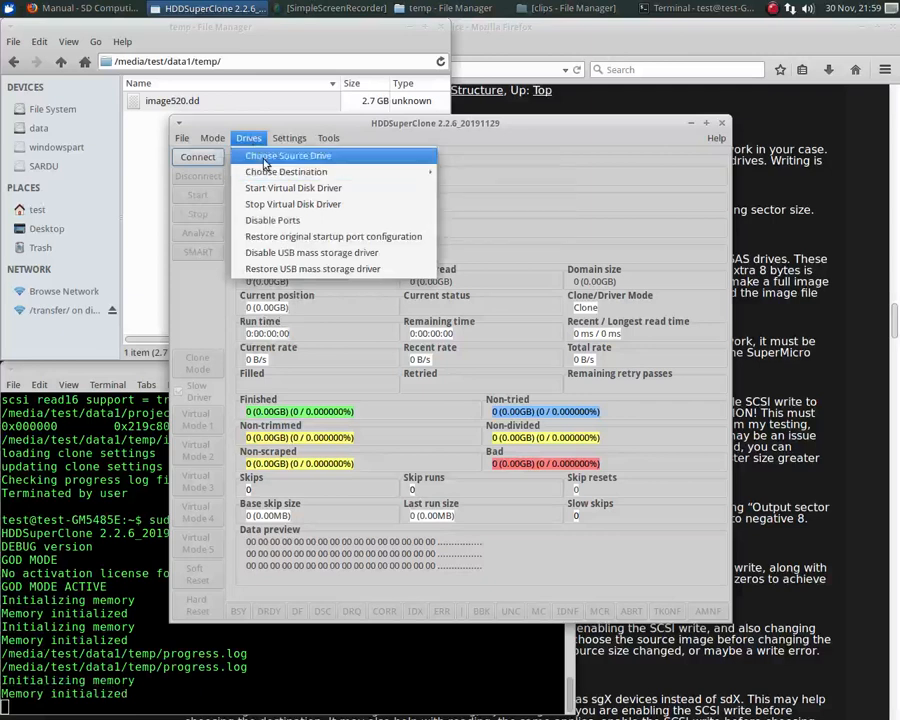
left_click(266, 165)
left_click(410, 387)
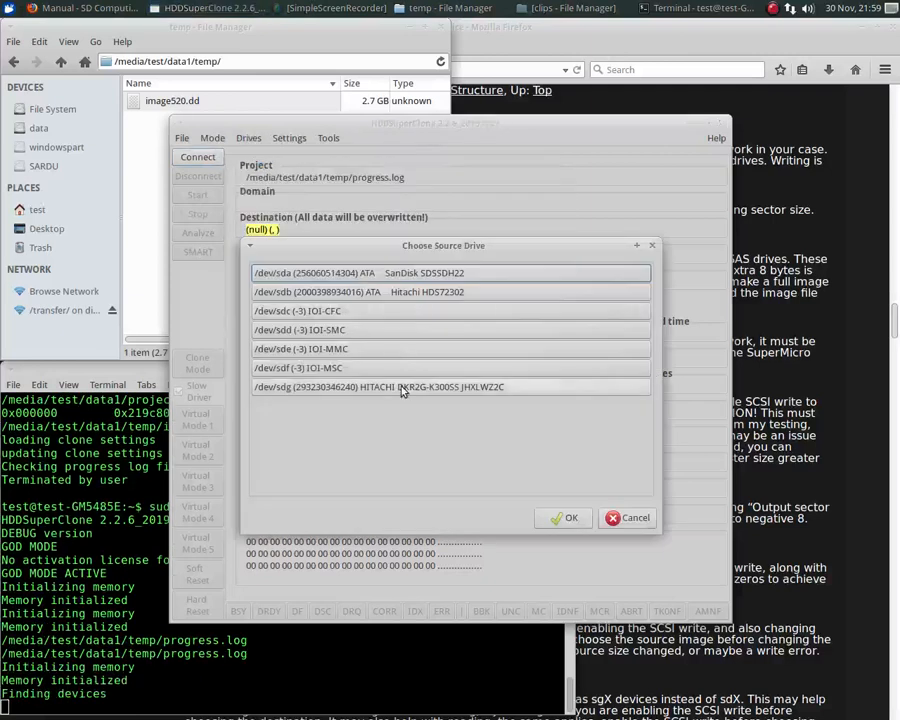
left_click(566, 515)
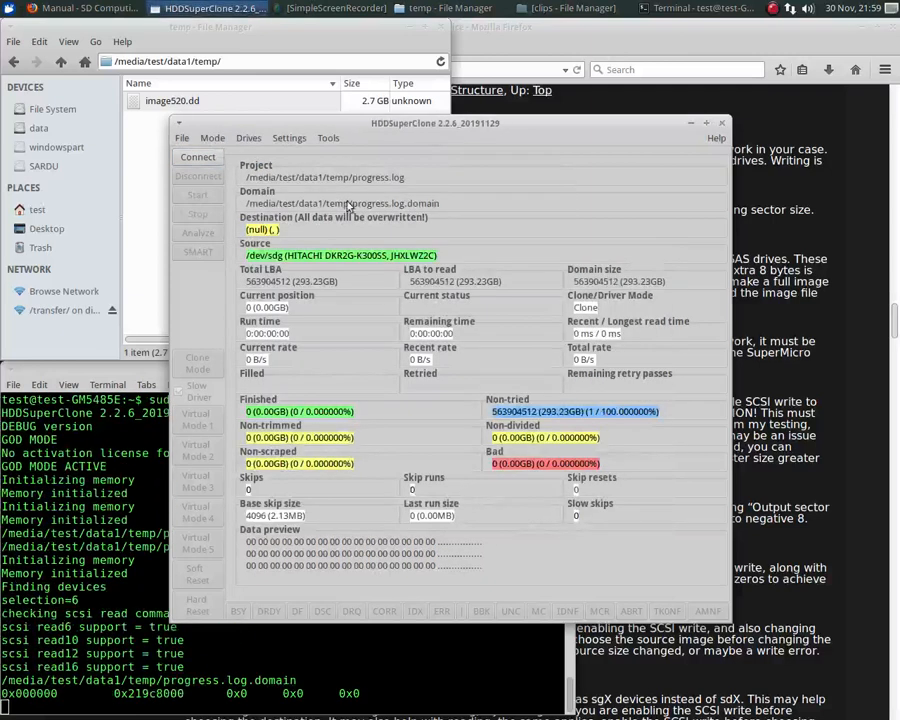
- Set the destination to an image file named image512.dd in the temp folder
left_click(248, 138)
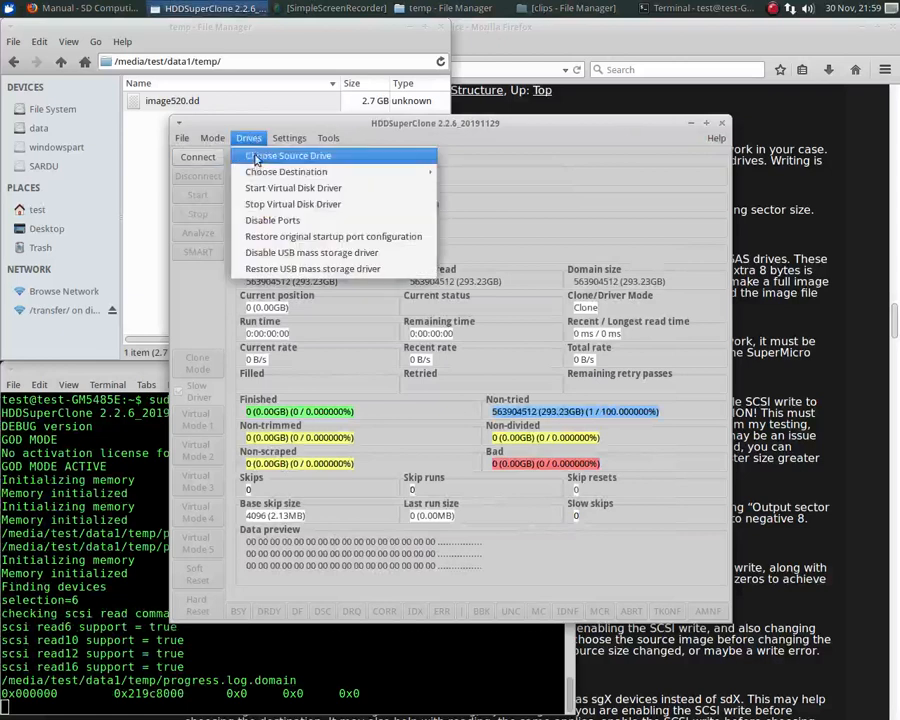
mouse_move(287, 172)
left_click(470, 203)
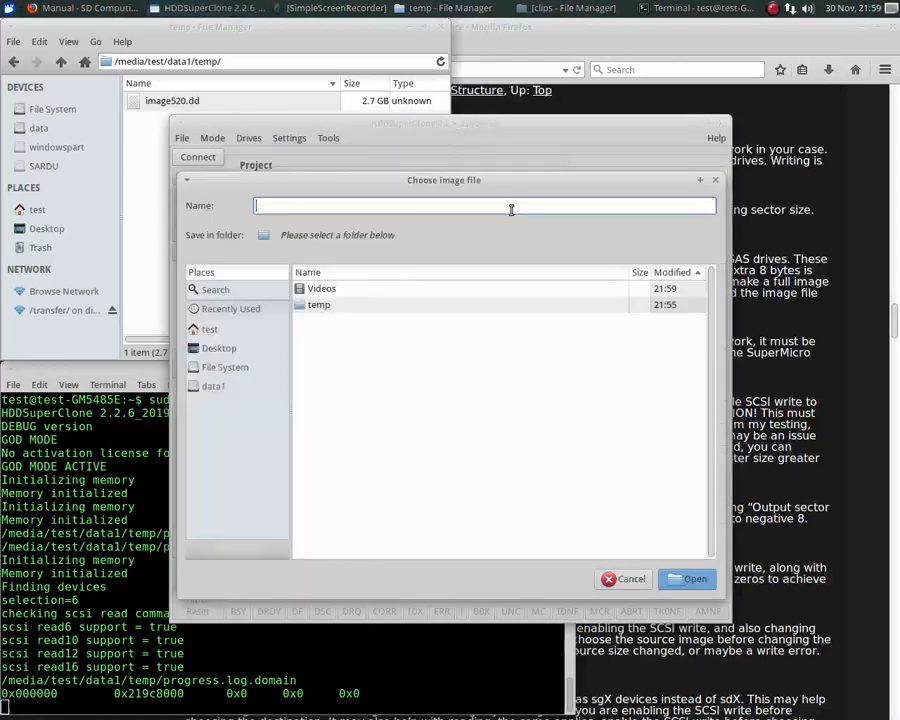
double_click(322, 306)
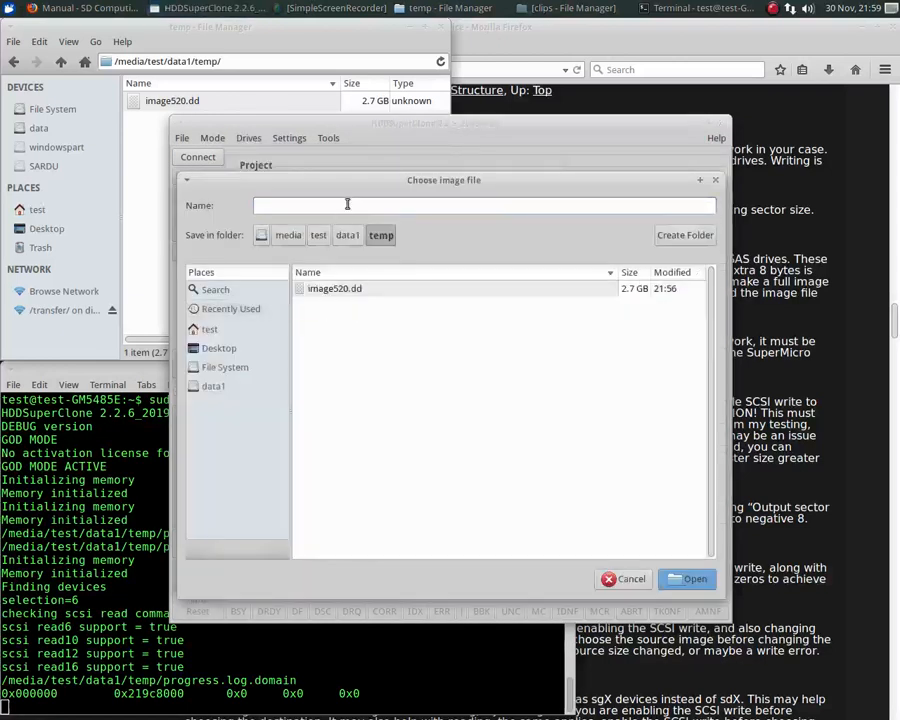
left_click(347, 204)
type("imn")
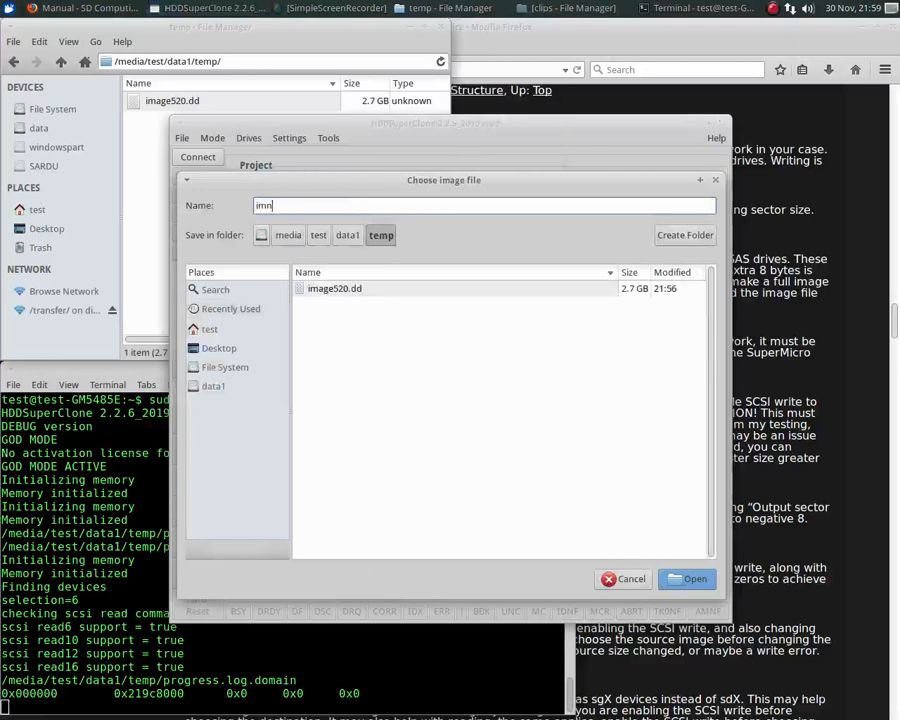
key("BackSpace")
key("BackSpace")
type("age")
key("Return")
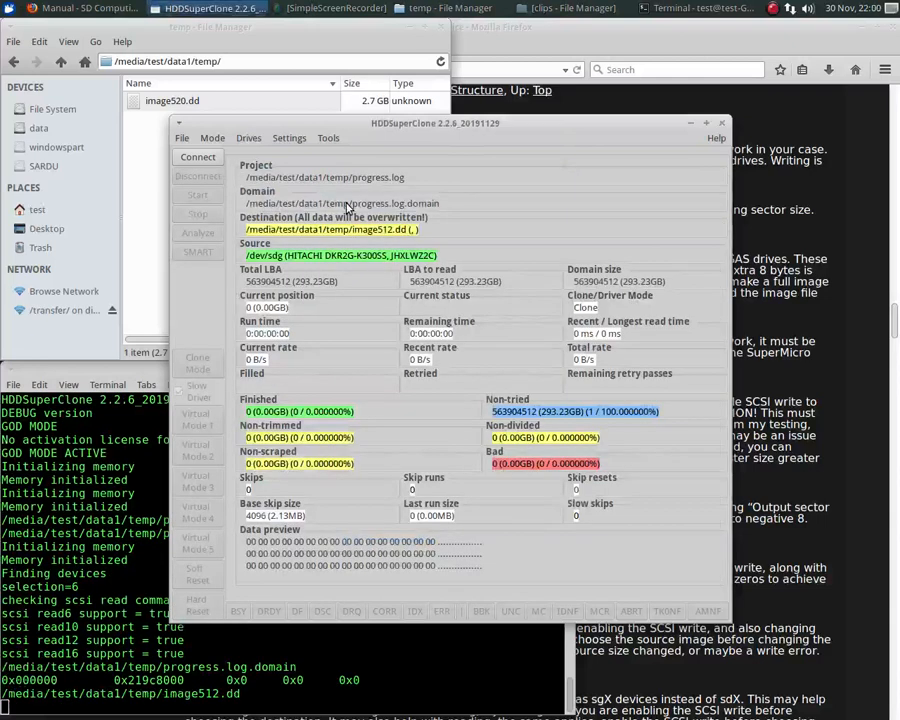
- Review the sector size in the clone settings for the image512.dd clone and accept the settings without changes
left_click(290, 140)
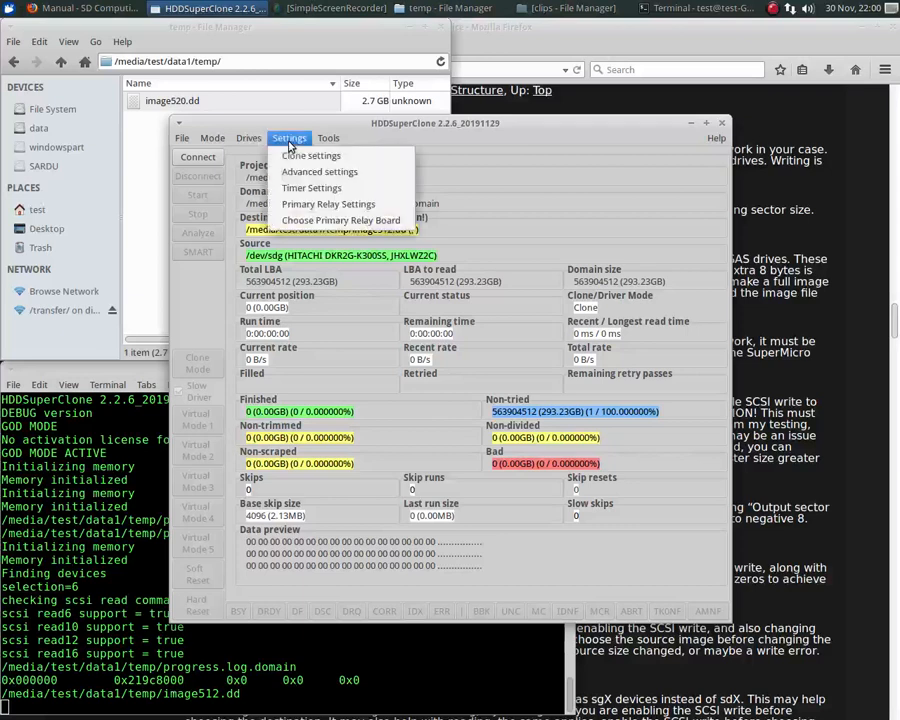
left_click(292, 154)
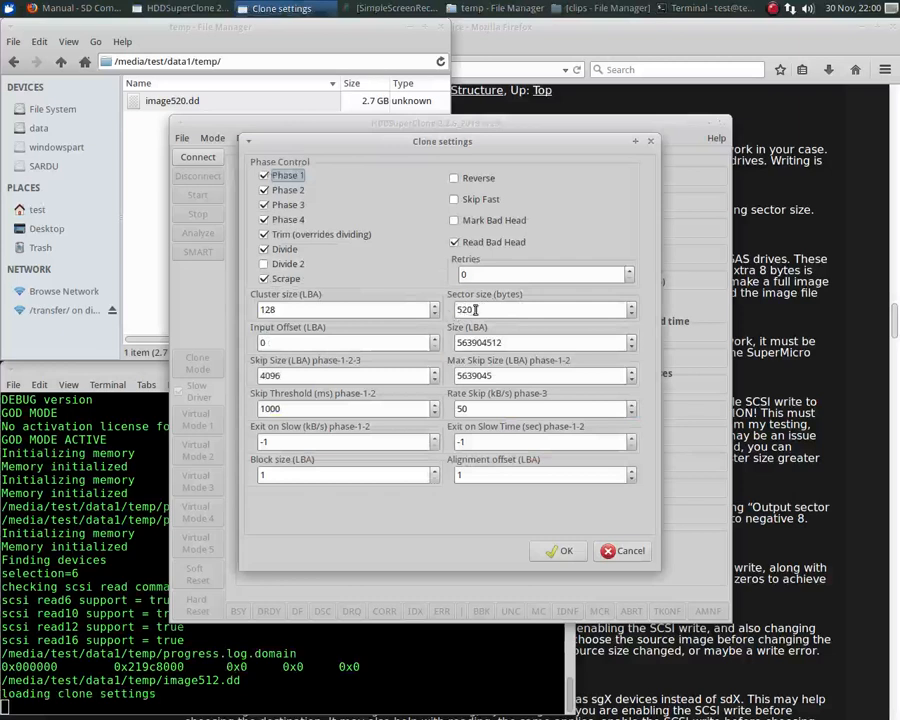
key("Return")
- Enable output sector size adjustment in the advanced settings for the image512.dd clone and accept the settings
left_click(287, 138)
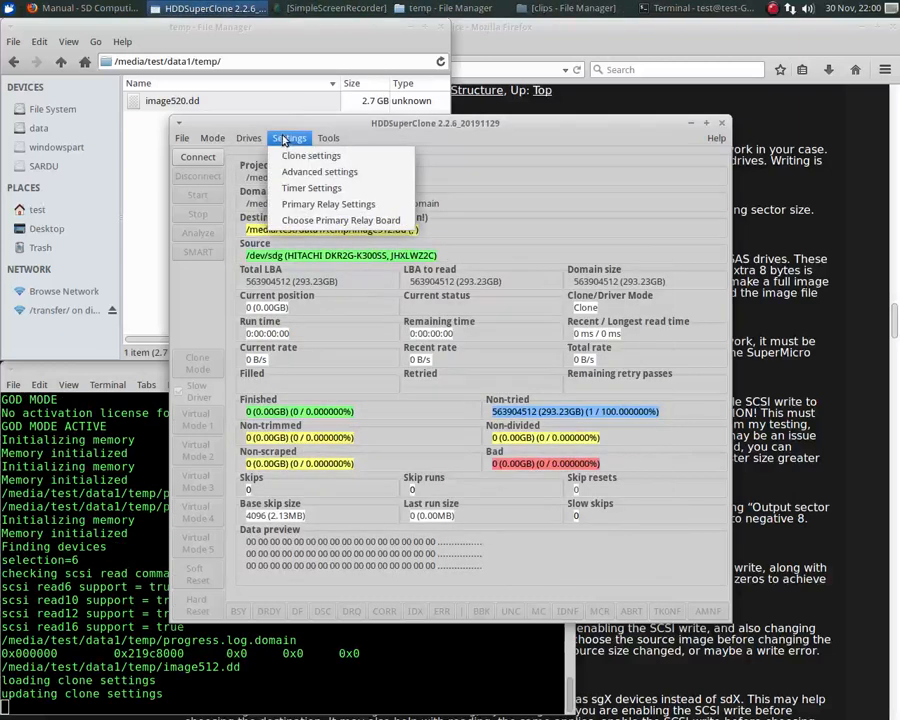
left_click(297, 175)
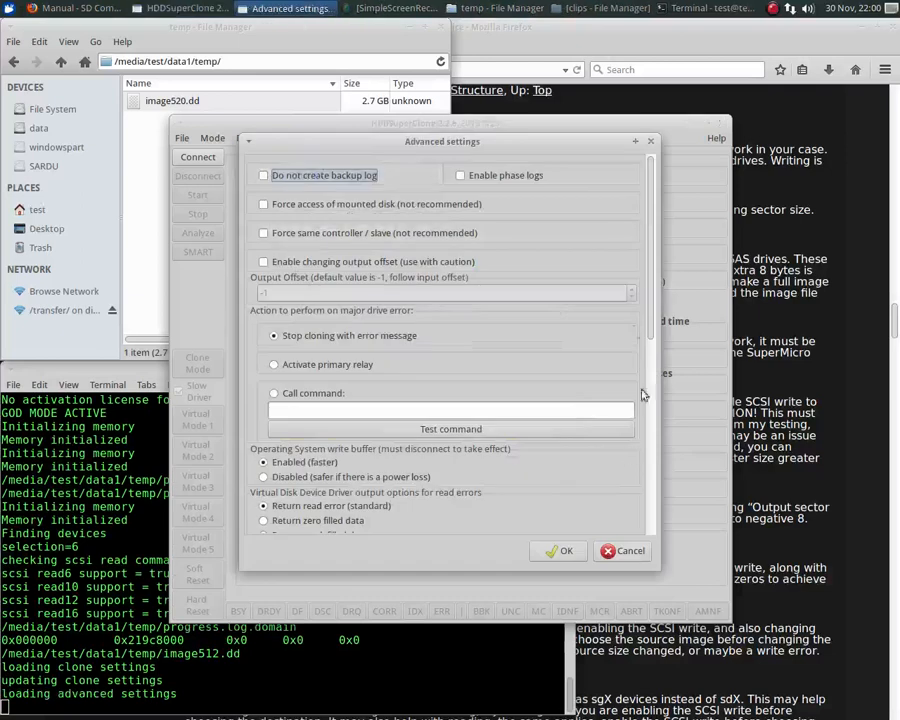
left_click_drag(646, 293, 658, 466)
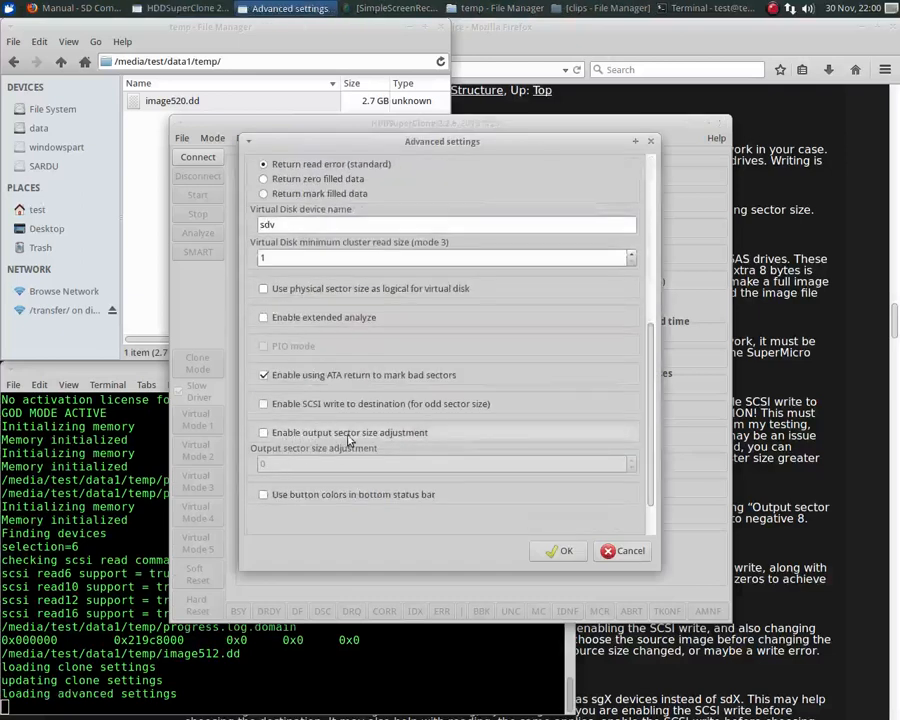
left_click(263, 436)
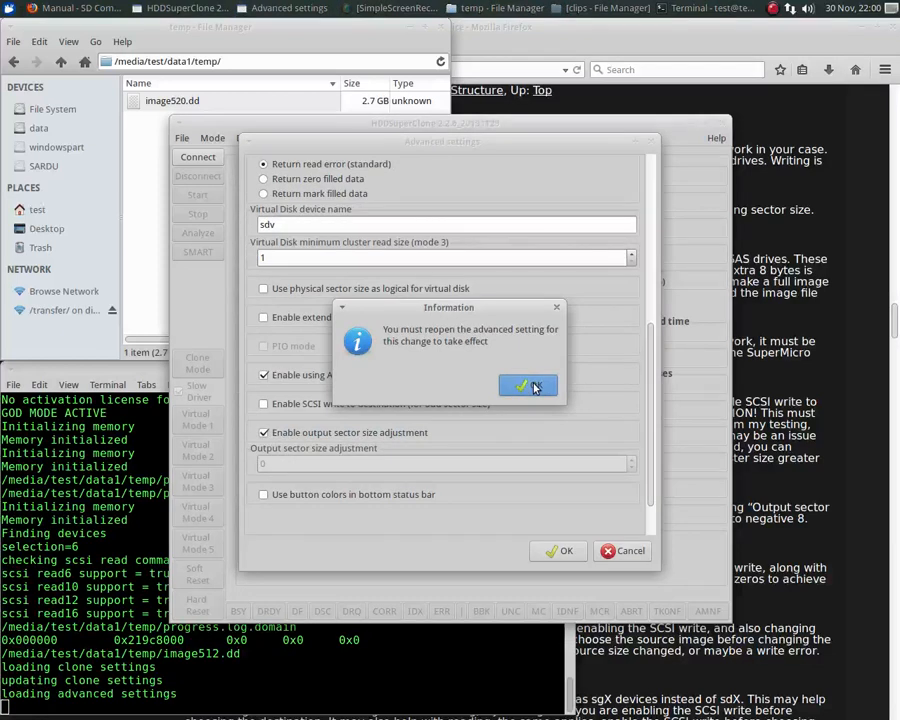
left_click(533, 386)
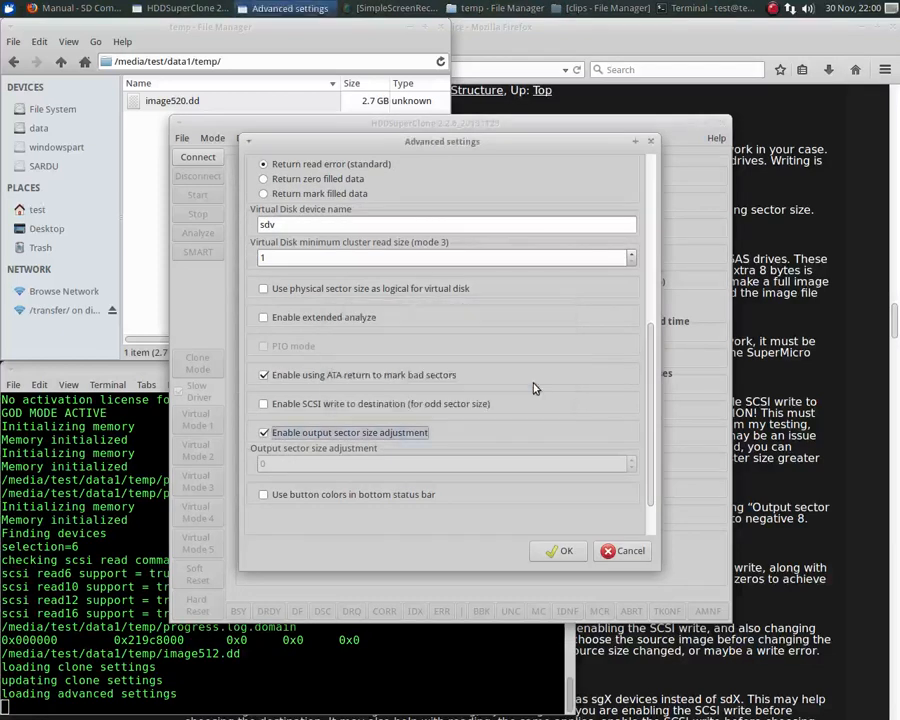
left_click(558, 552)
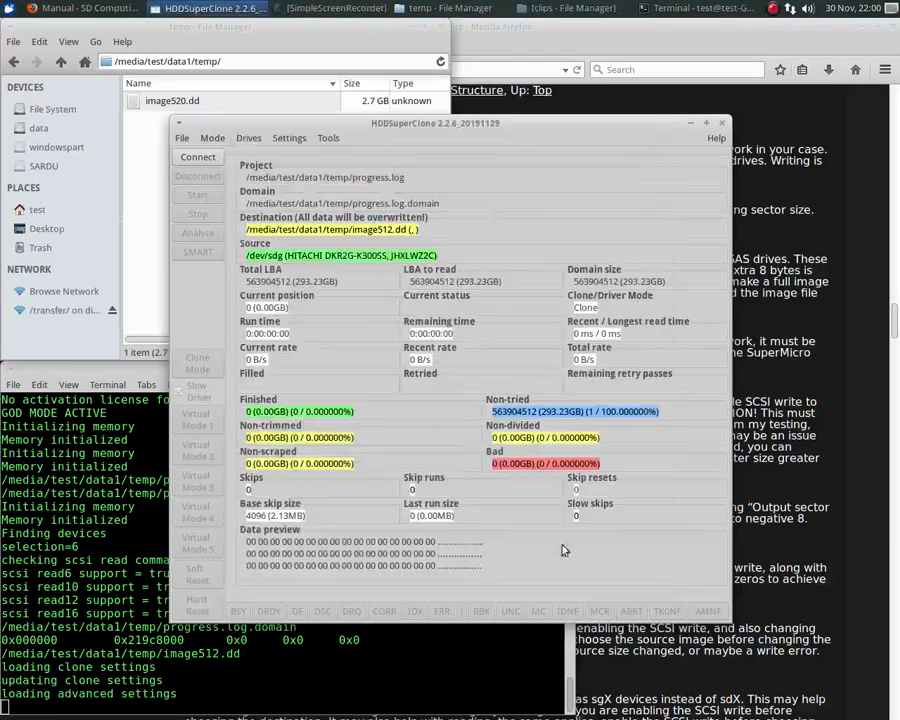
- Reopen the advanced settings and set the output sector size adjustment to -8
left_click(290, 139)
left_click(325, 168)
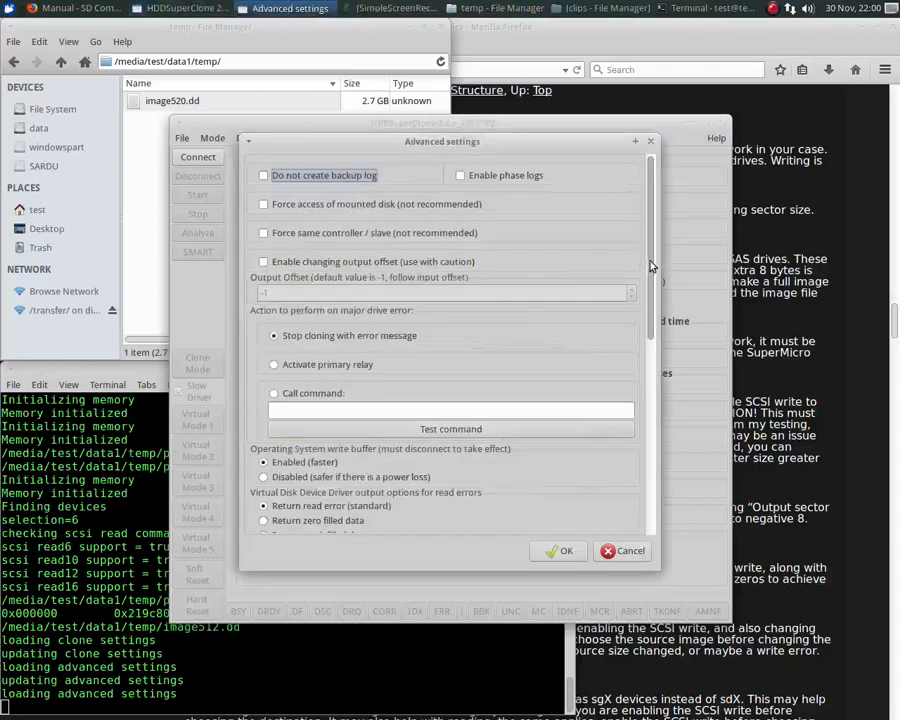
scroll(650, 266, "down", 10)
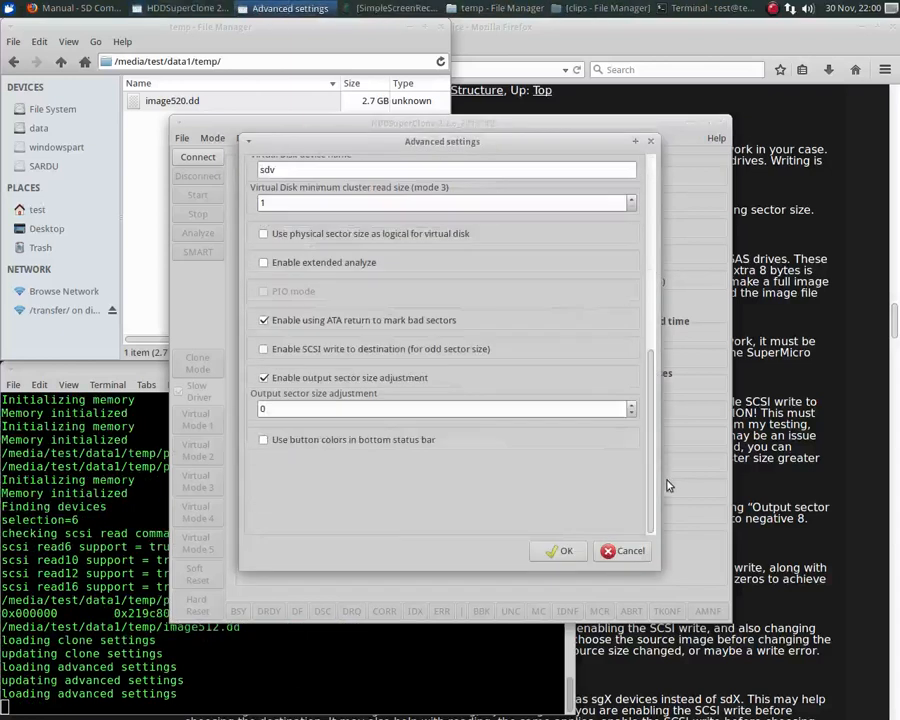
left_click(632, 413)
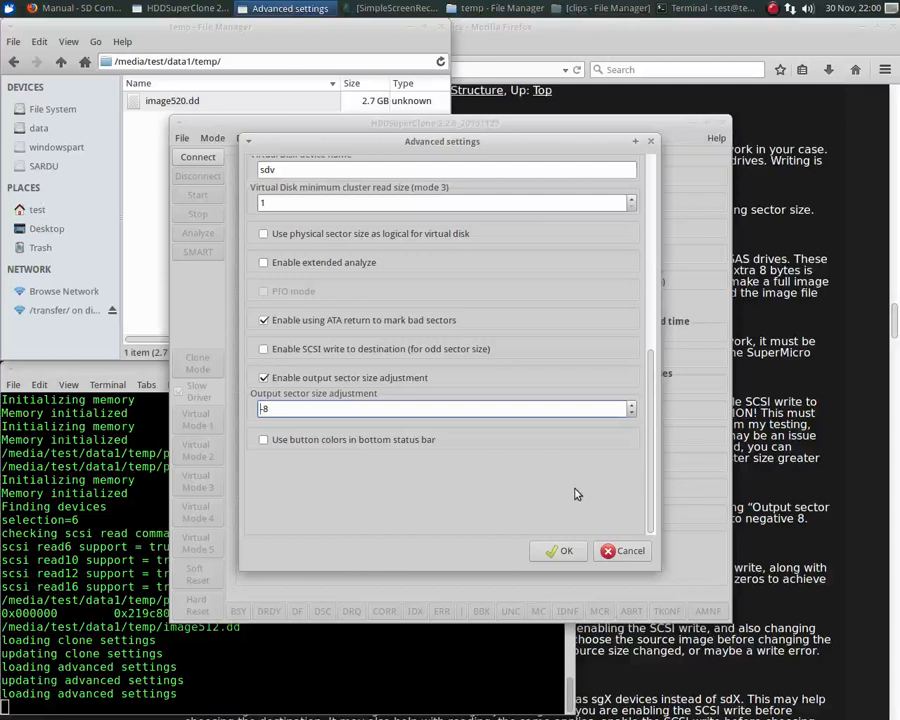
left_click(560, 553)
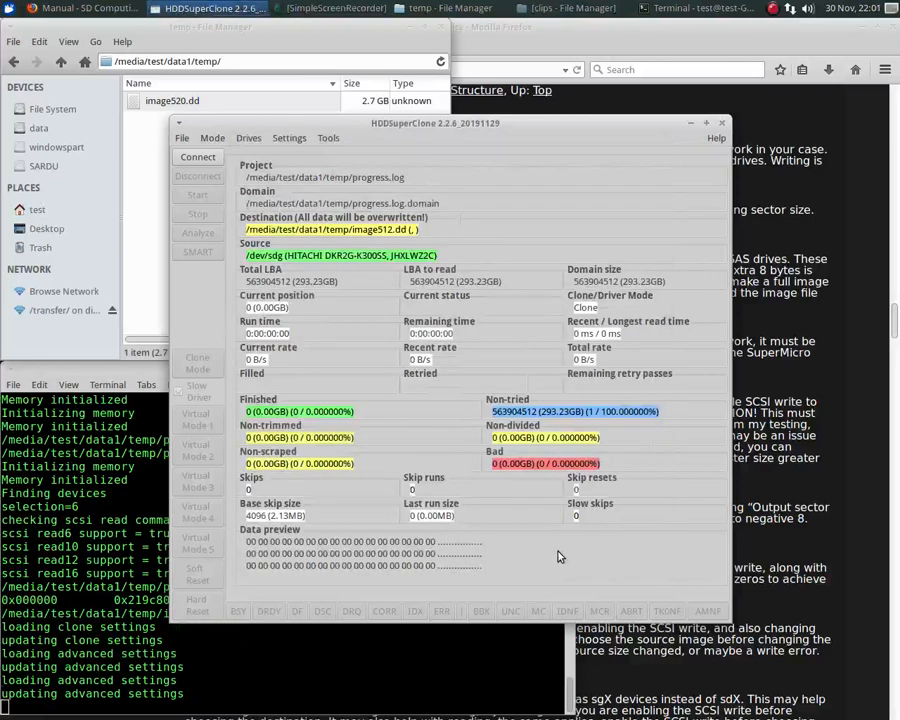
- Connect the drives and start cloning the HITACHI source to image512.dd
left_click(197, 159)
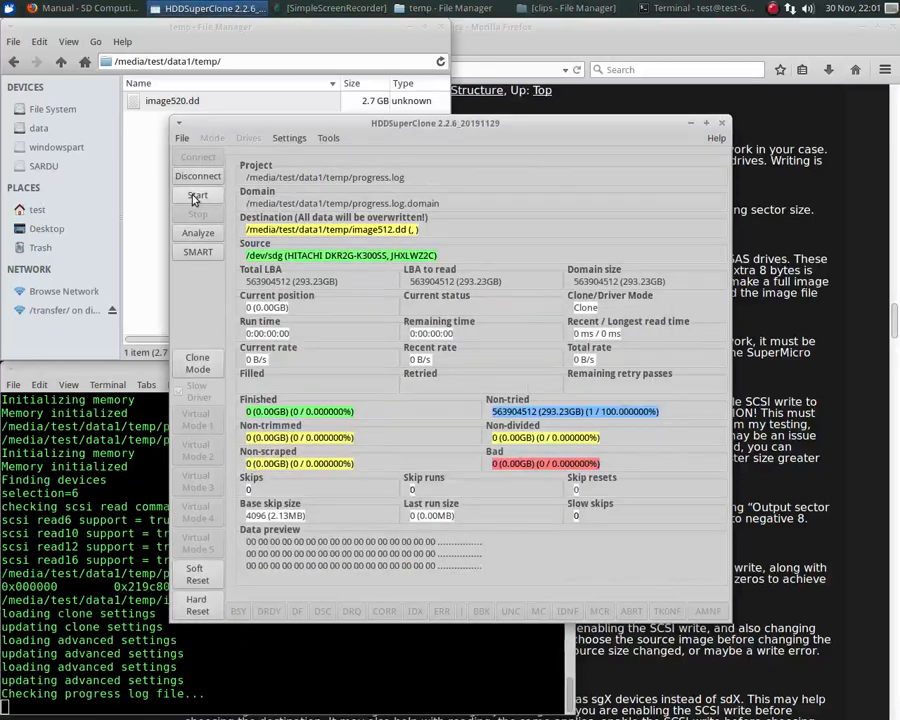
left_click(195, 197)
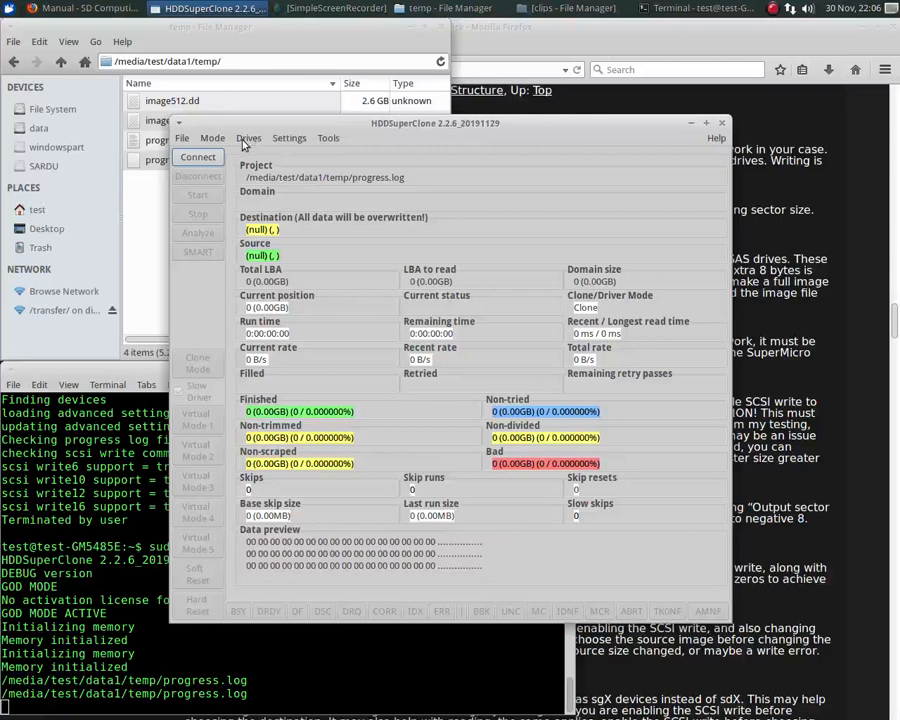
- For the new progress.log project, set Generic source file mode and choose image520.dd in data1's temp folder as the source
left_click(211, 140)
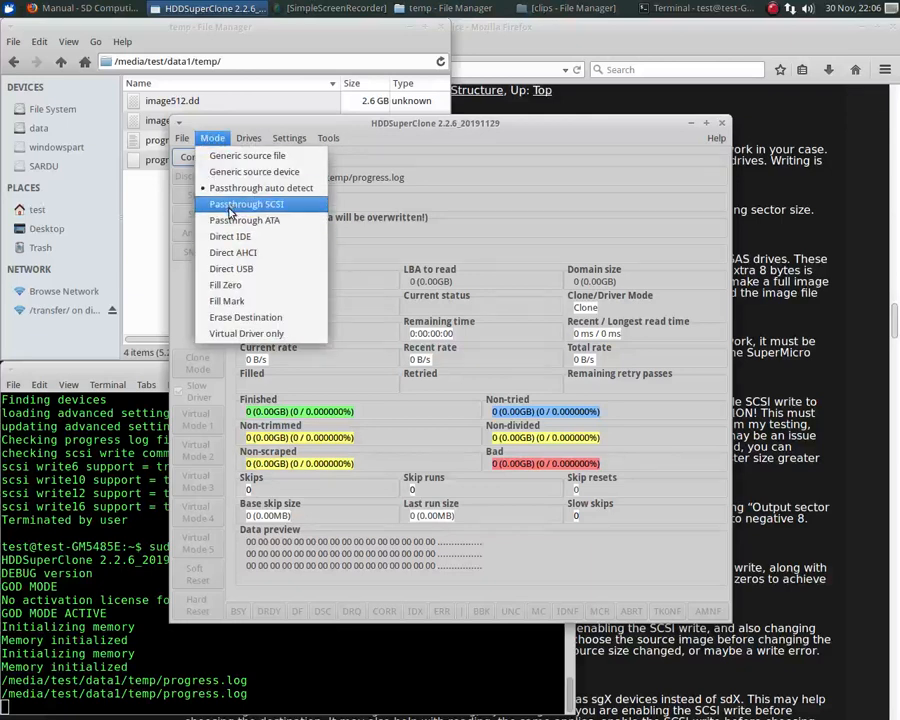
left_click(230, 157)
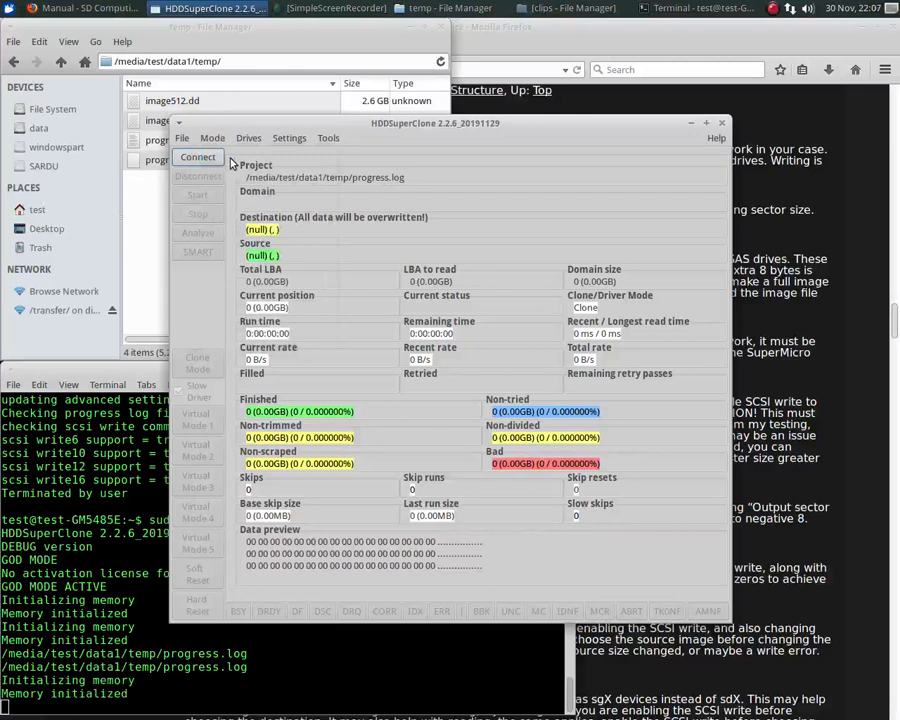
left_click(248, 138)
left_click(246, 155)
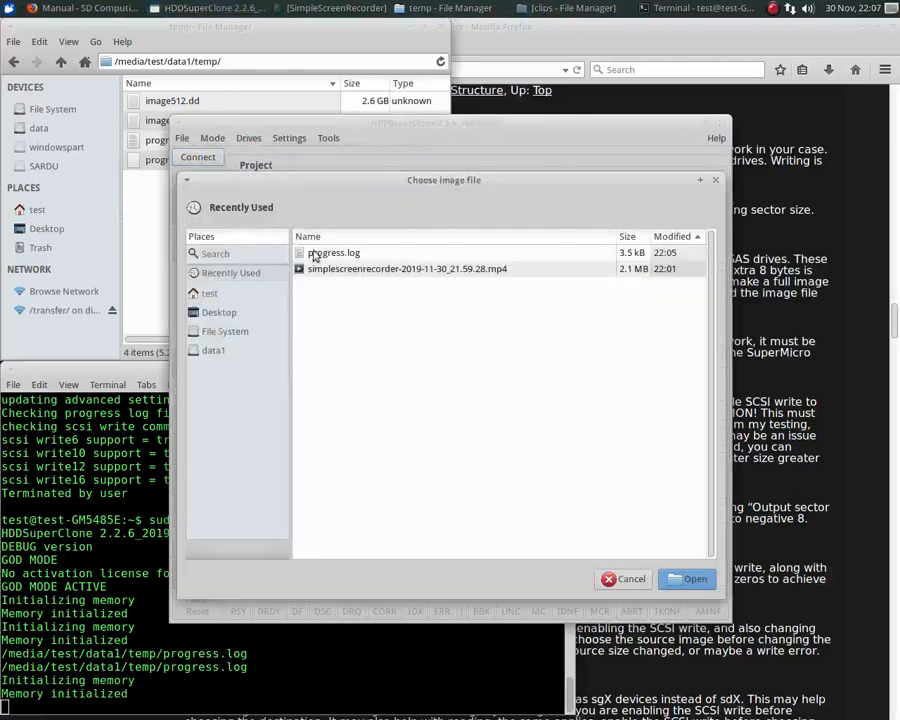
left_click(210, 350)
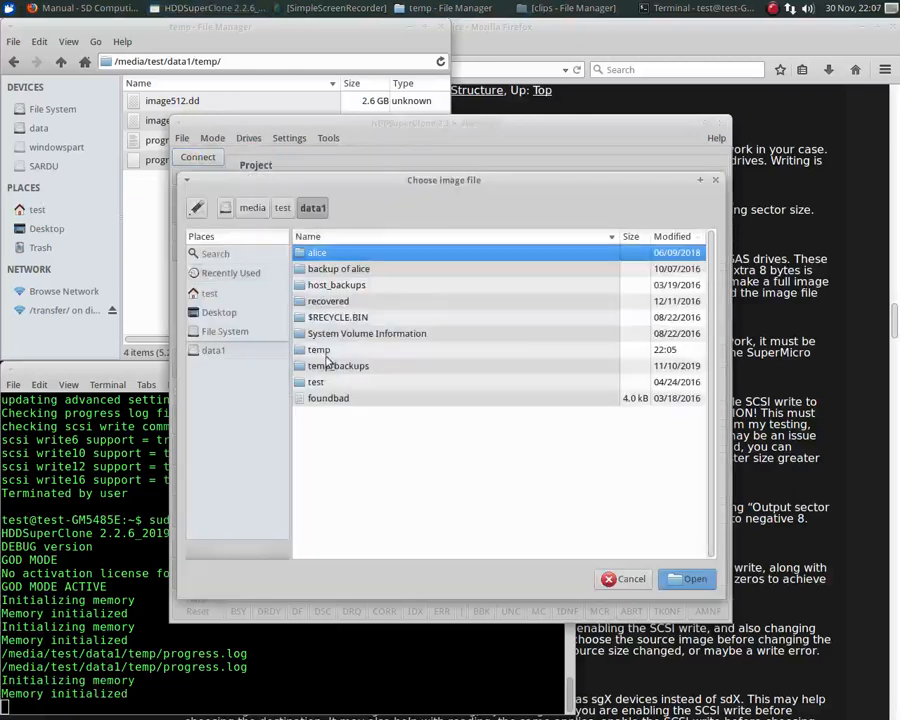
double_click(326, 350)
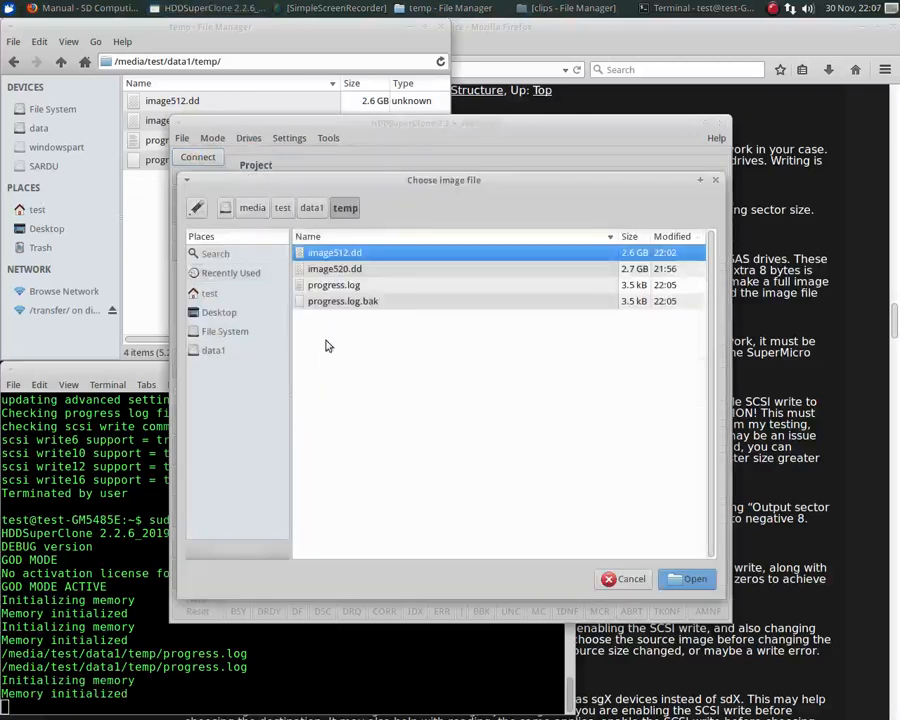
double_click(326, 270)
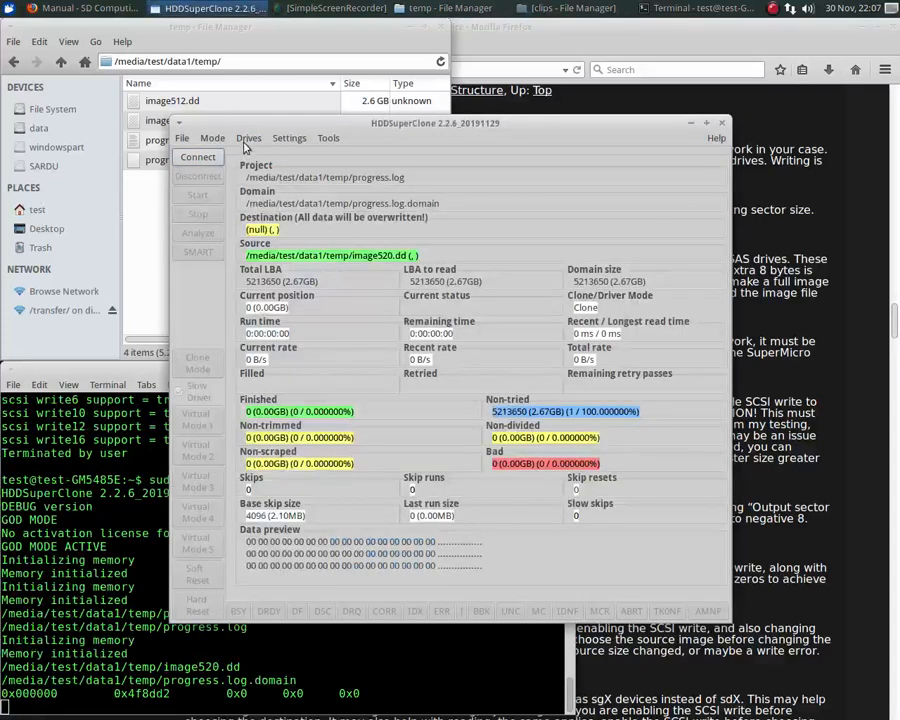
- Set the destination to the HITACHI drive /dev/sdg
left_click(248, 139)
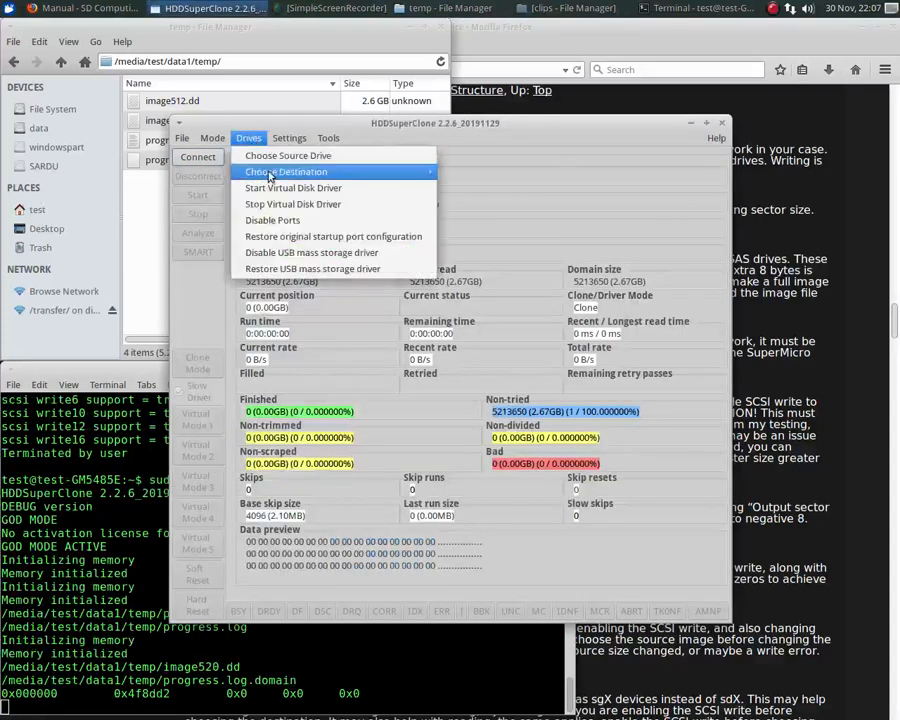
mouse_move(268, 174)
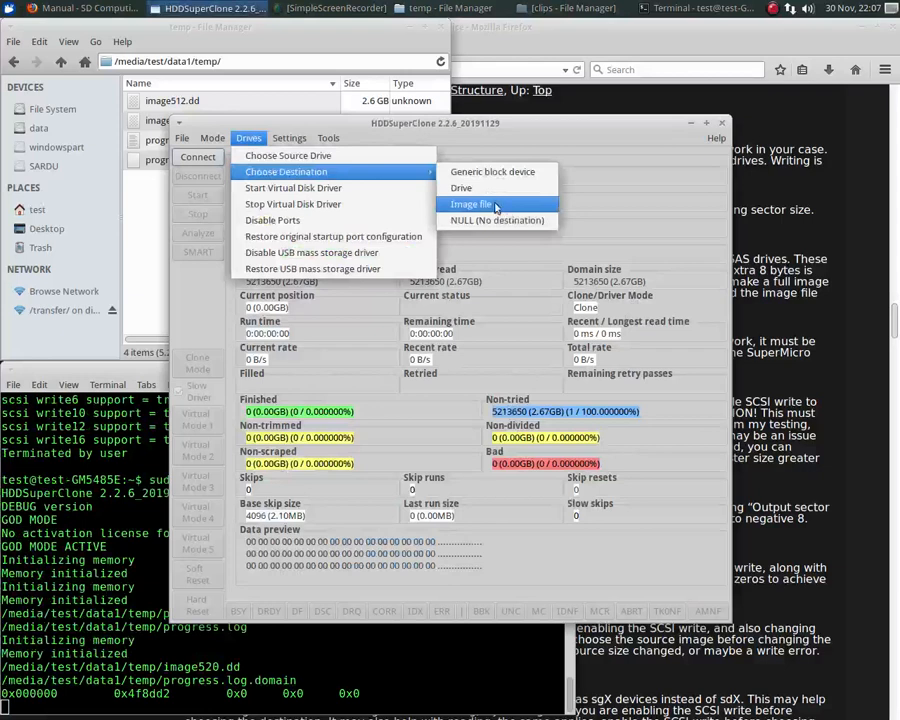
left_click(468, 189)
left_click(414, 396)
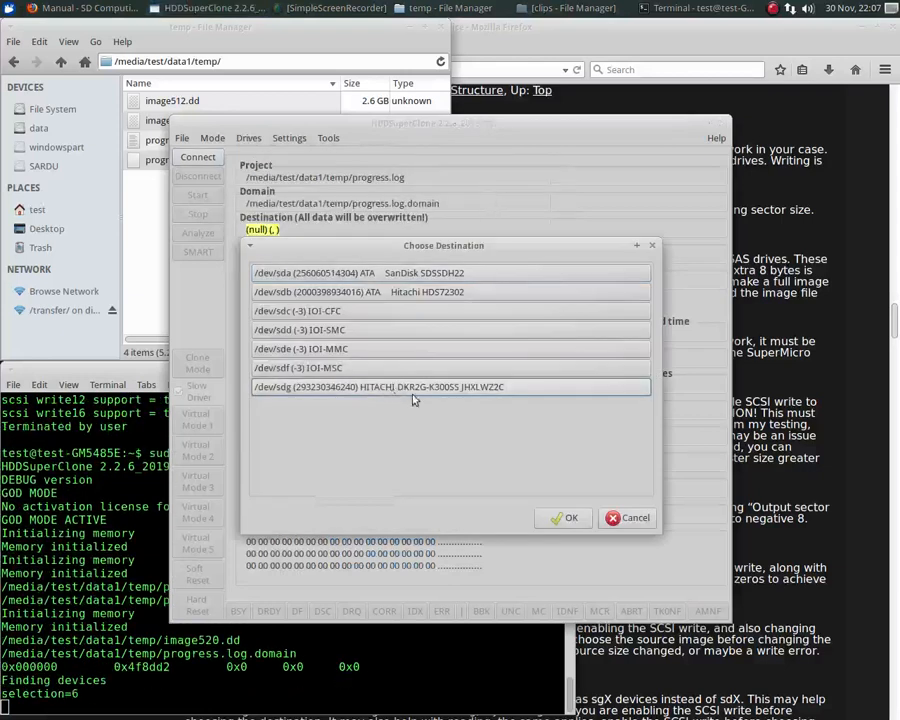
left_click(568, 519)
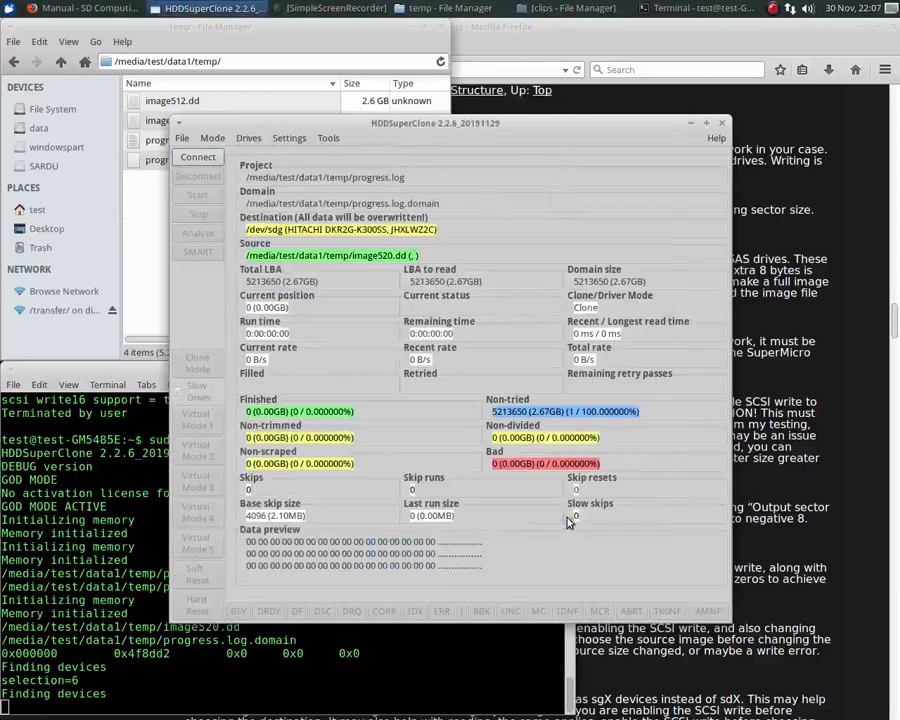
- Enable SCSI write to destination for odd sector sizes in the advanced settings and accept them
left_click(289, 139)
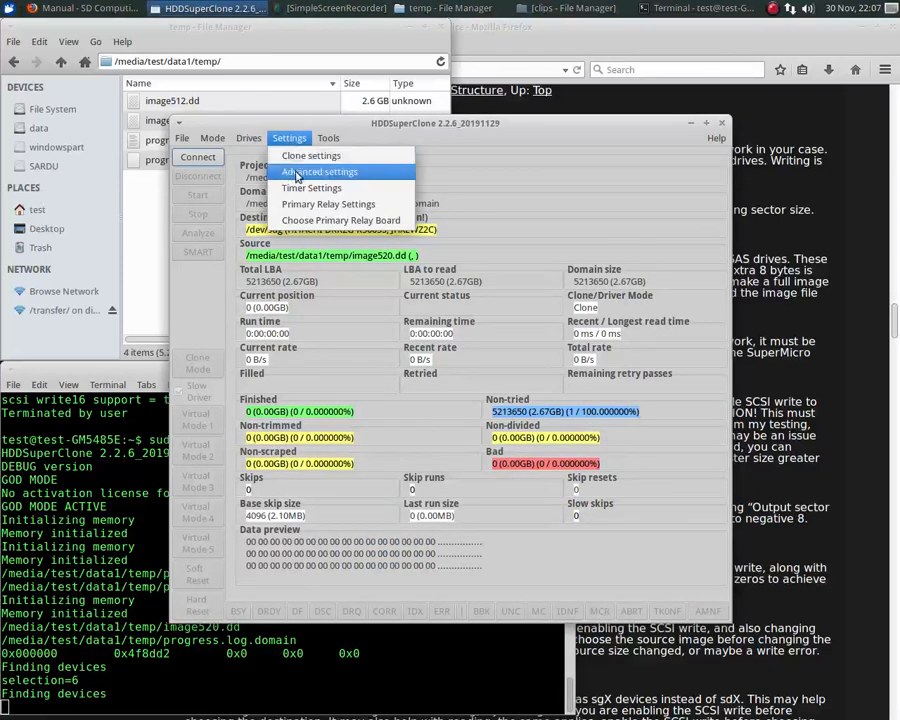
left_click(300, 172)
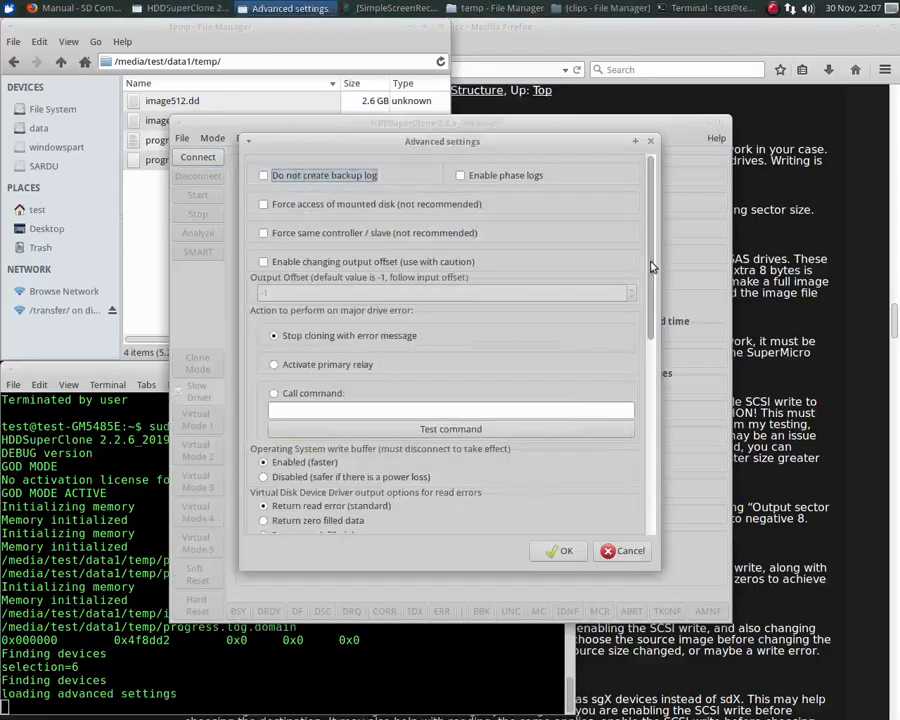
left_click_drag(650, 267, 648, 470)
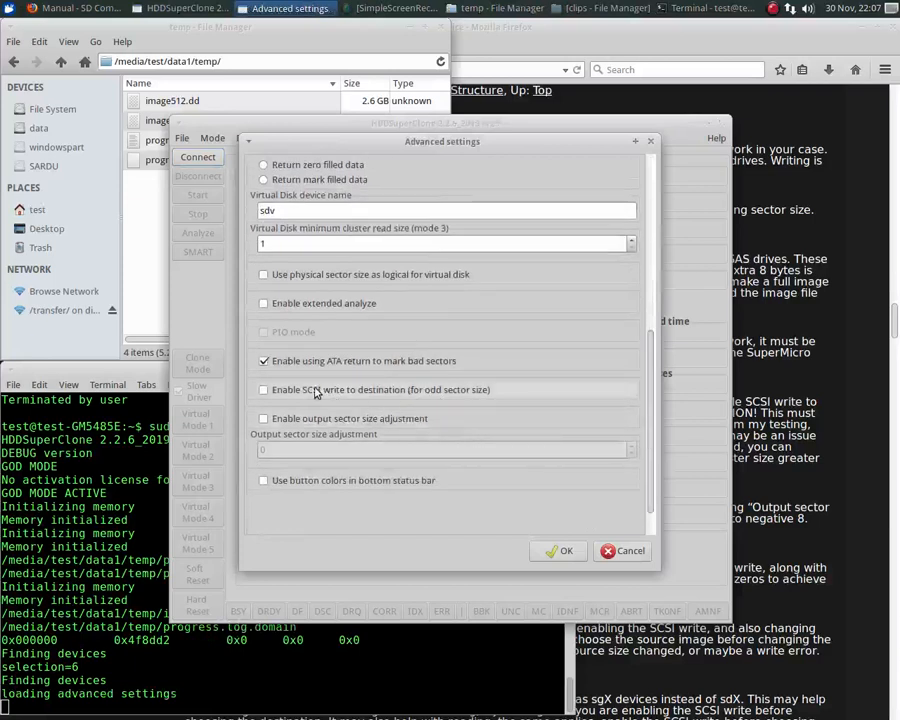
left_click(304, 392)
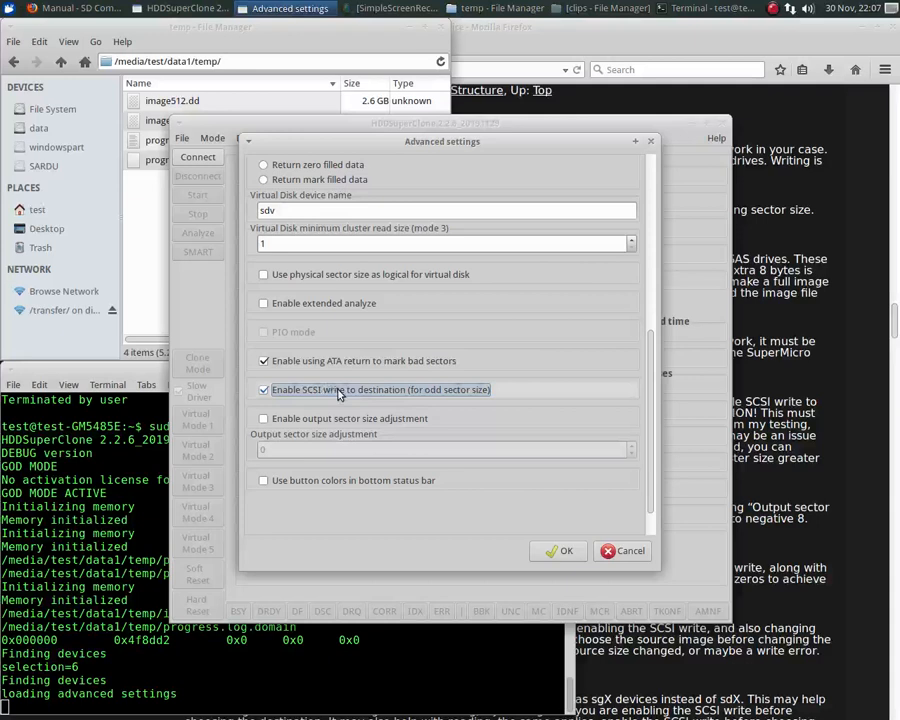
left_click(557, 552)
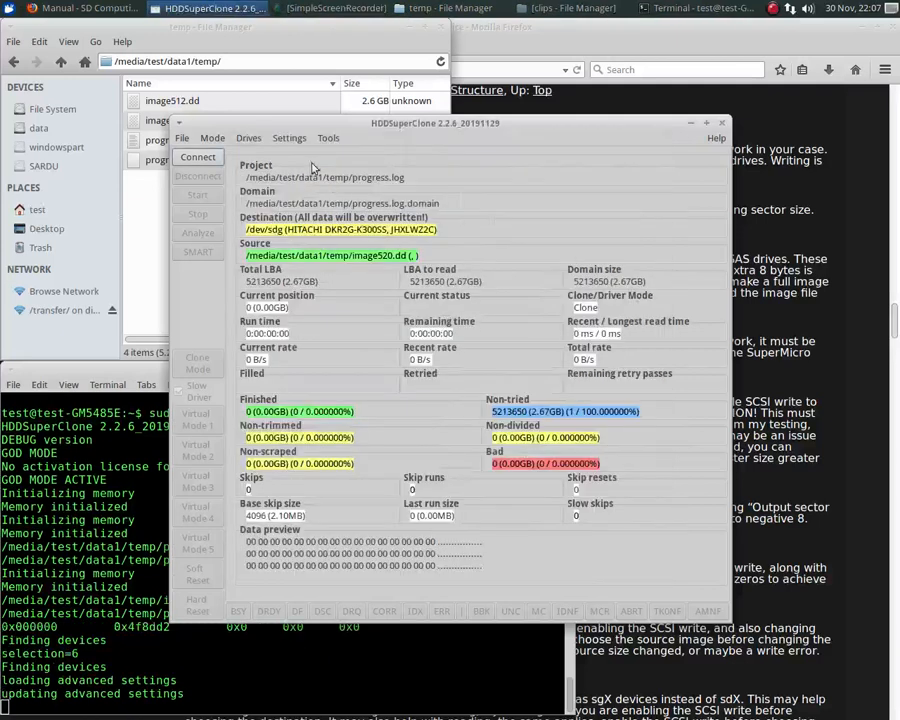
- Set the sector size to 520 bytes in the clone settings for the image520.dd source
left_click(289, 139)
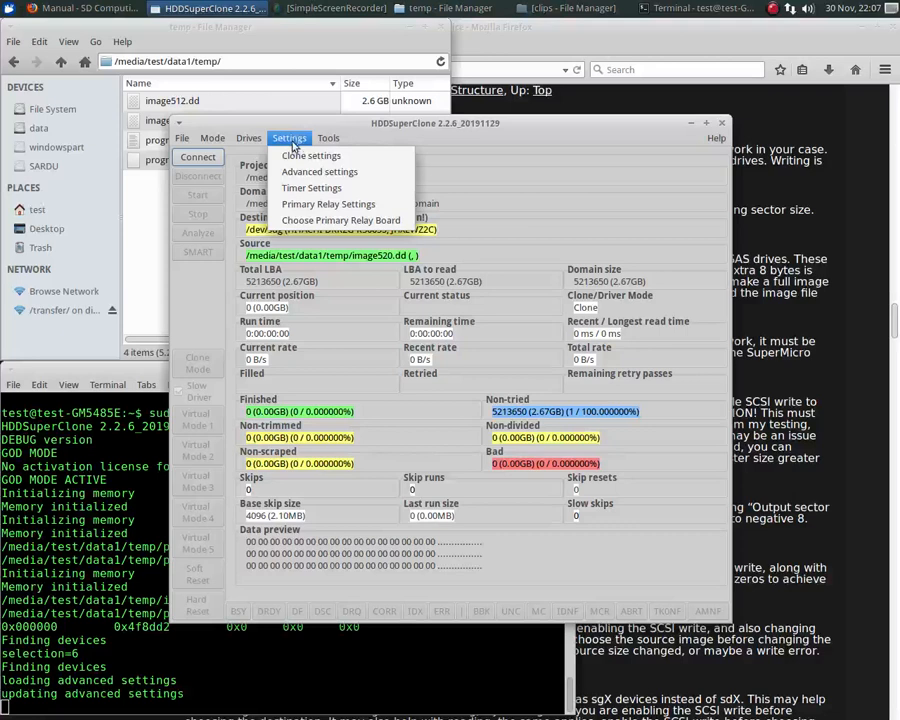
left_click(295, 158)
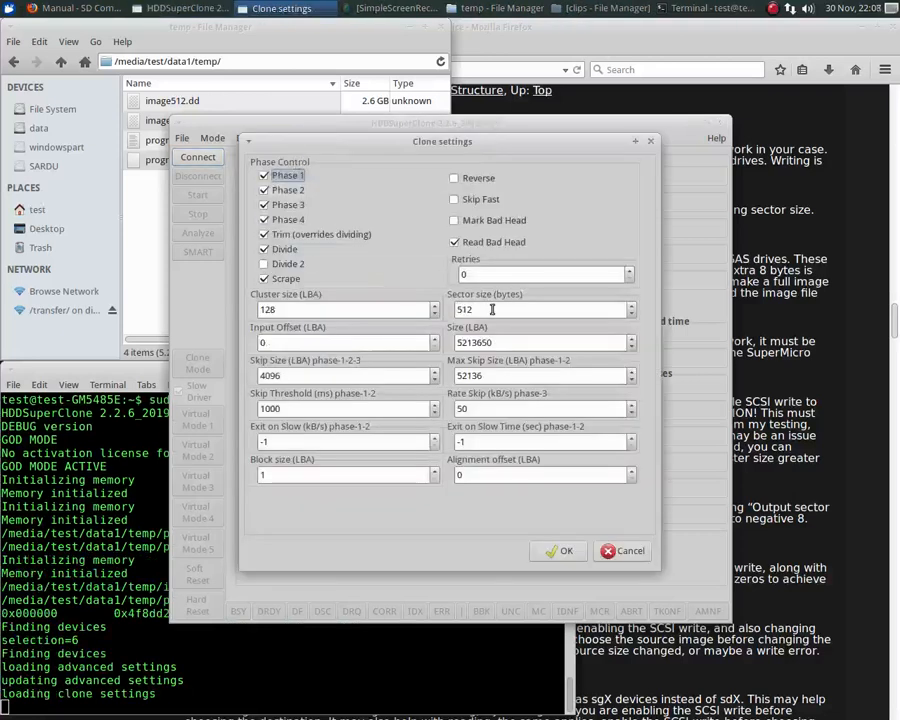
left_click(632, 307)
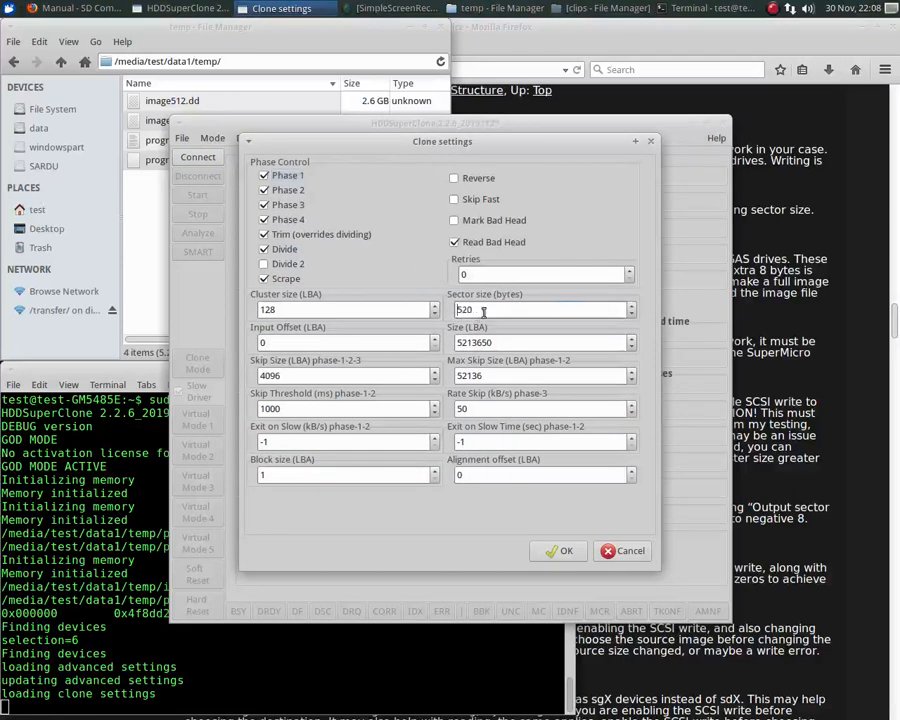
left_click(558, 552)
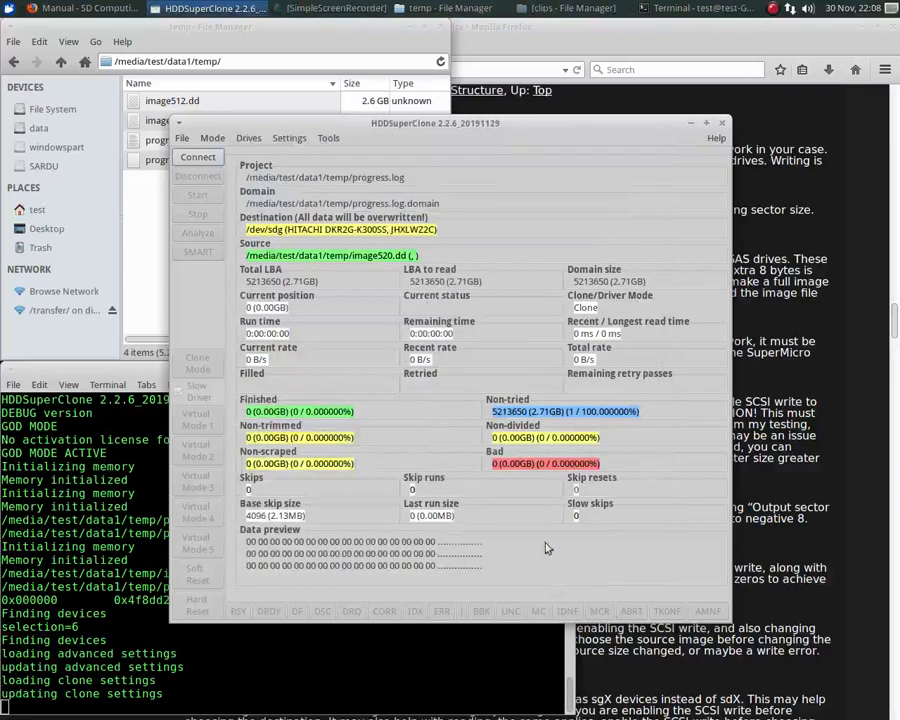
- Connect the drives and start writing image520.dd to the HITACHI drive /dev/sdg
left_click(195, 158)
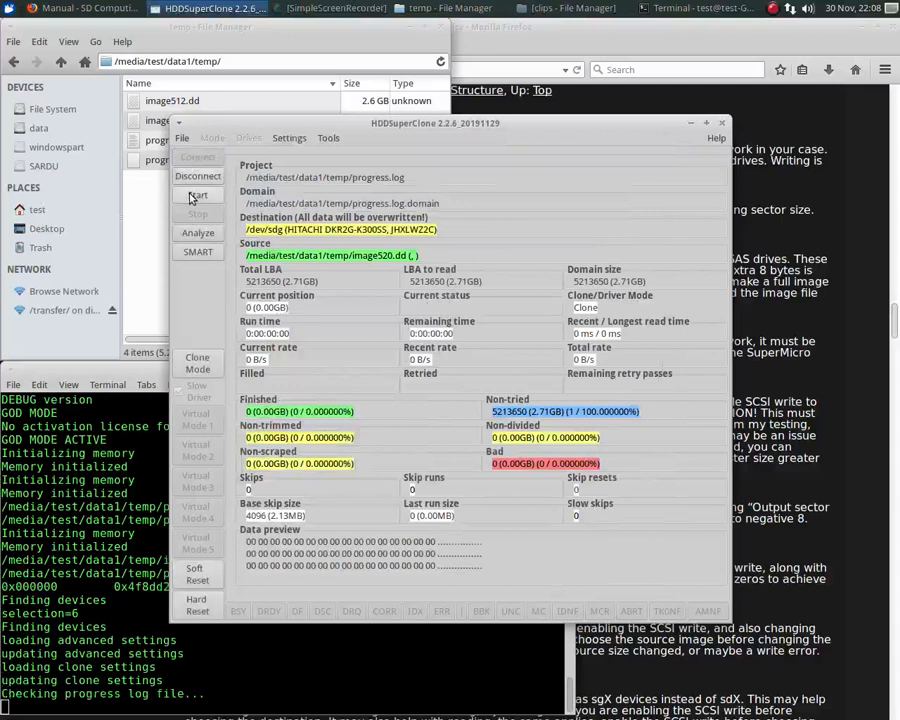
left_click(197, 197)
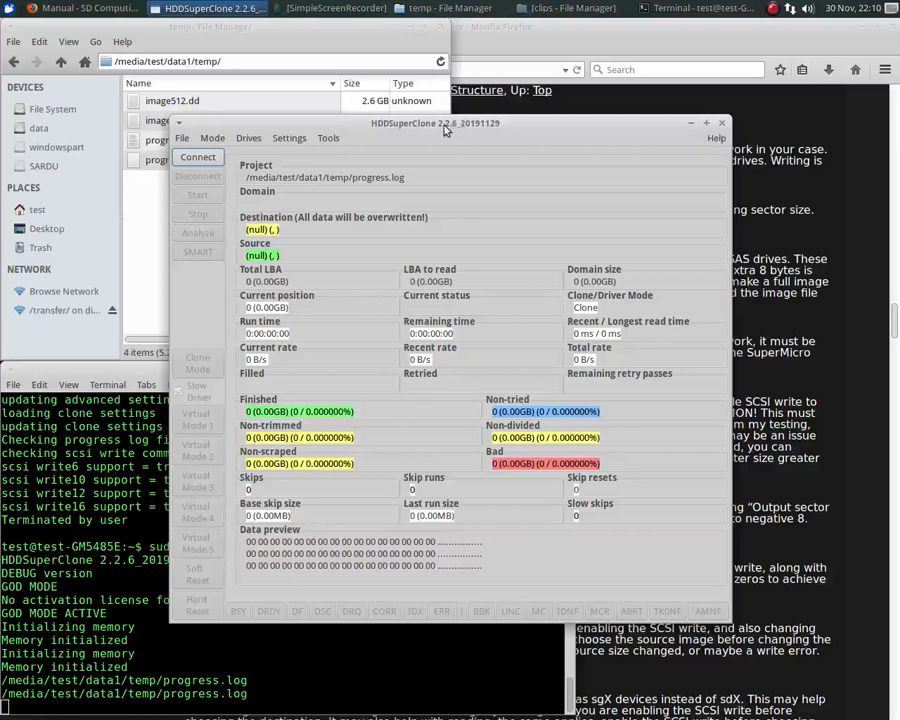
- Switch the mode to generic source file and choose image512.dd from the data1/temp folder as the source
left_click(212, 142)
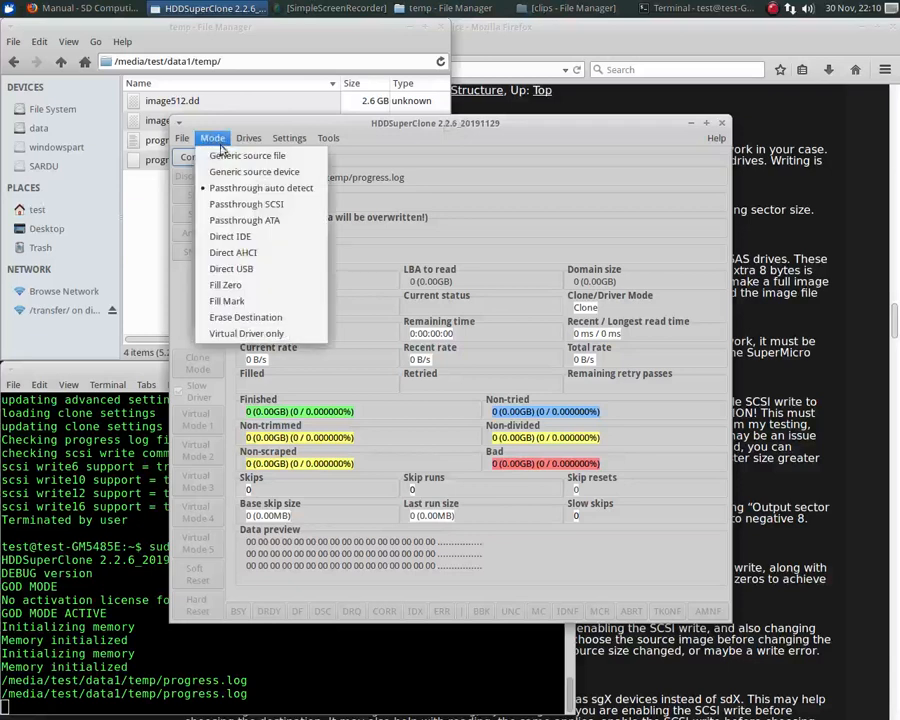
left_click(244, 160)
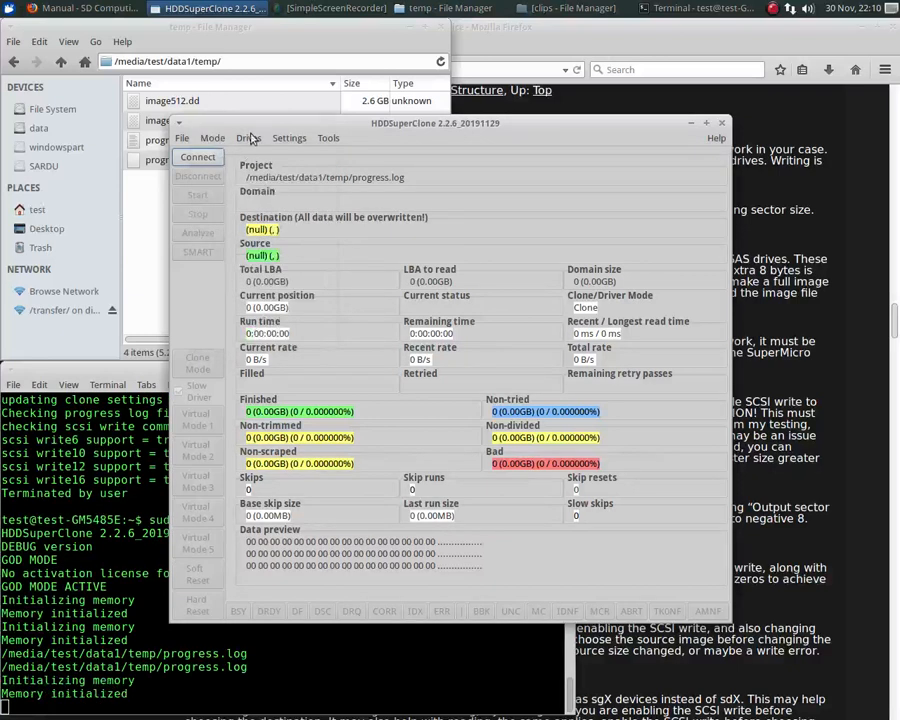
left_click(248, 138)
left_click(263, 157)
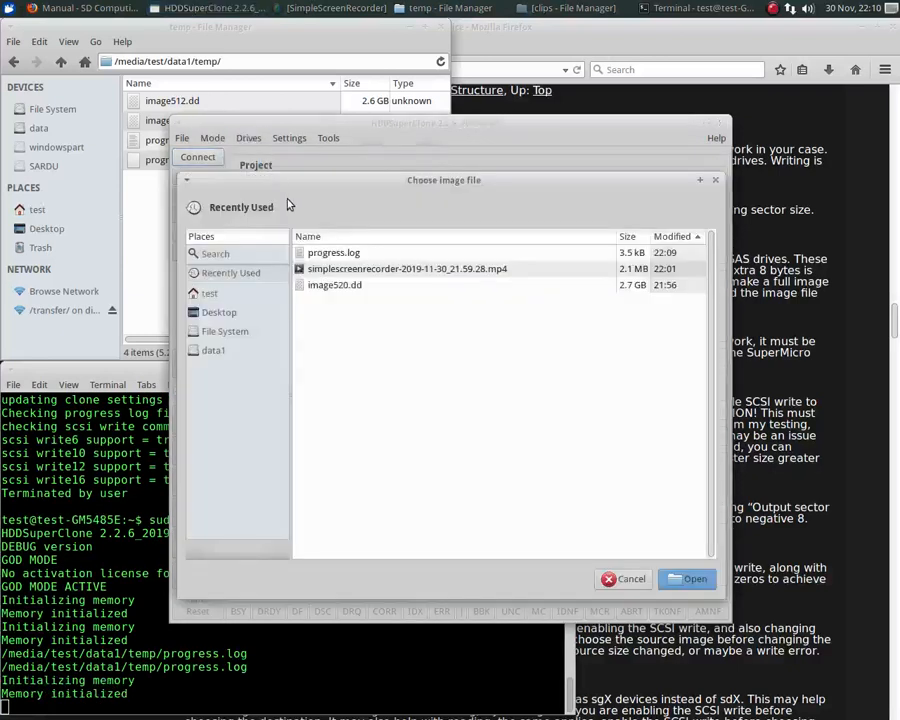
left_click(215, 350)
double_click(330, 350)
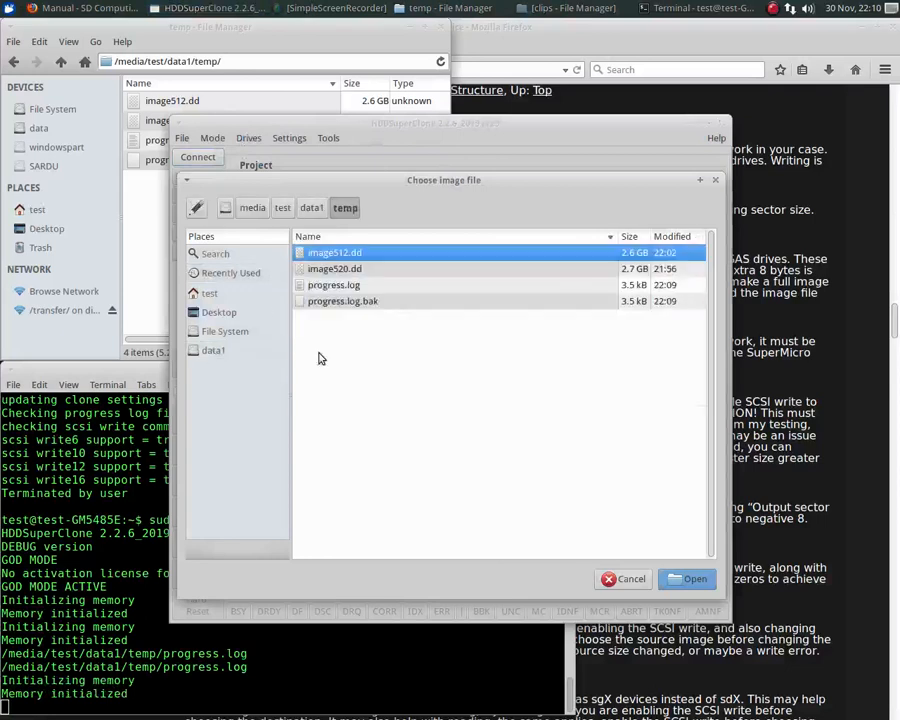
double_click(320, 254)
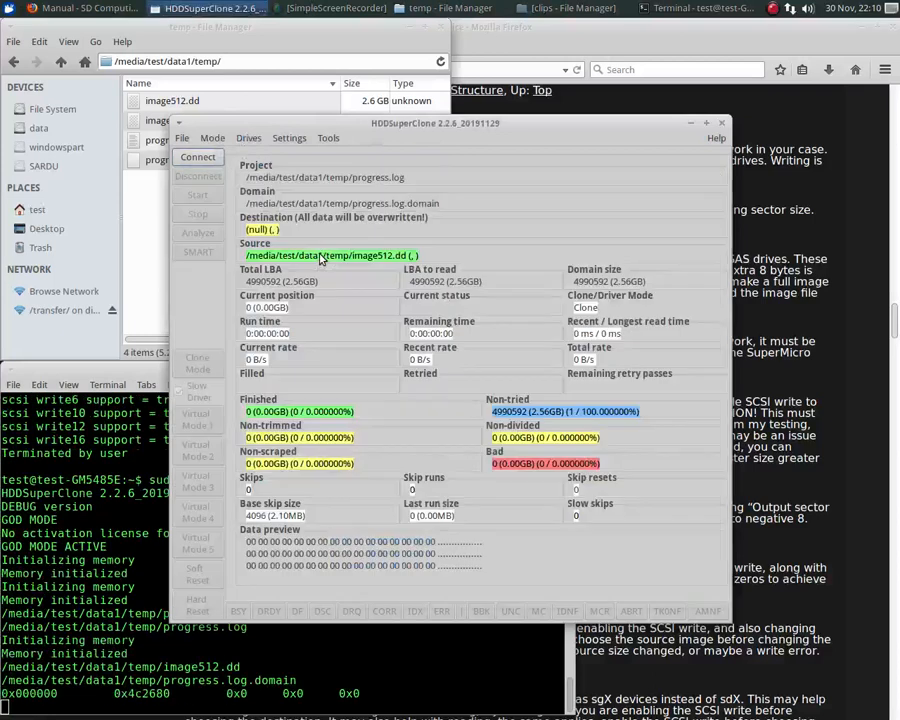
- Choose the HITACHI drive /dev/sdg as the destination for the image512.dd source
left_click(248, 139)
mouse_move(280, 171)
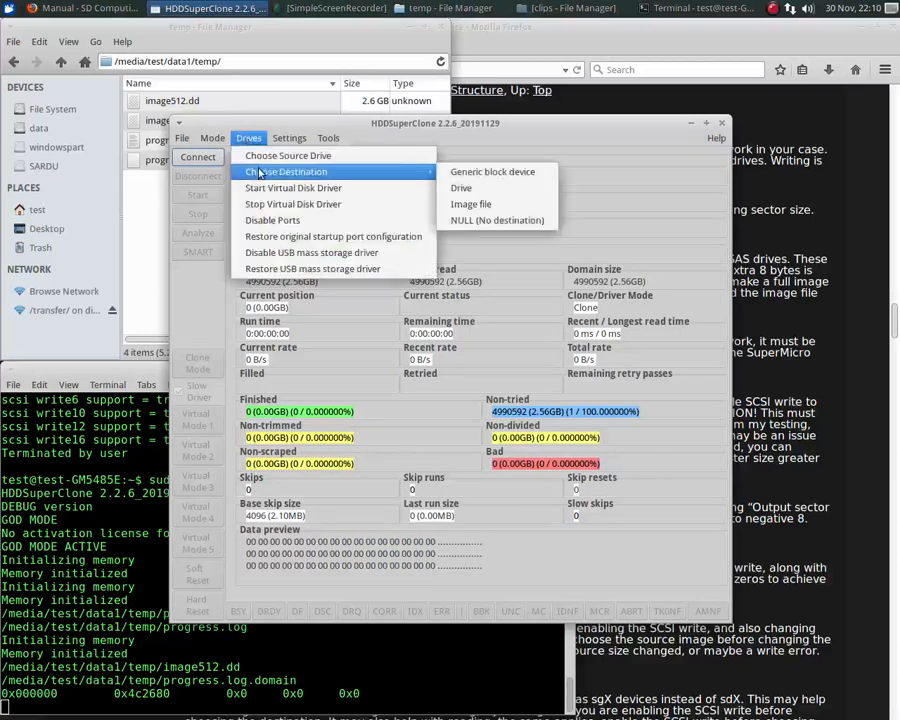
left_click(478, 199)
left_click(400, 387)
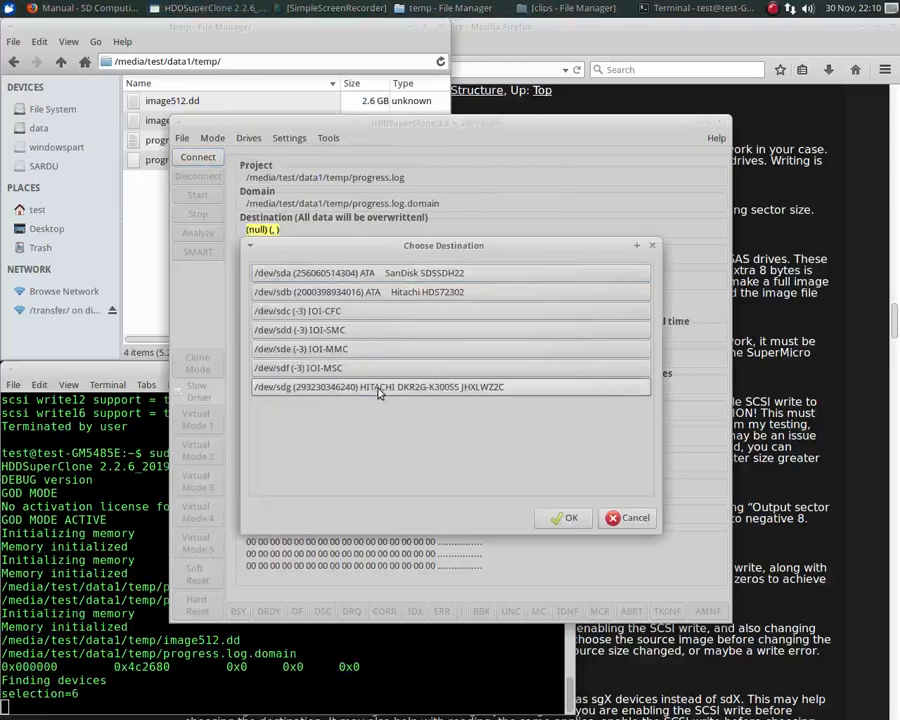
left_click(560, 517)
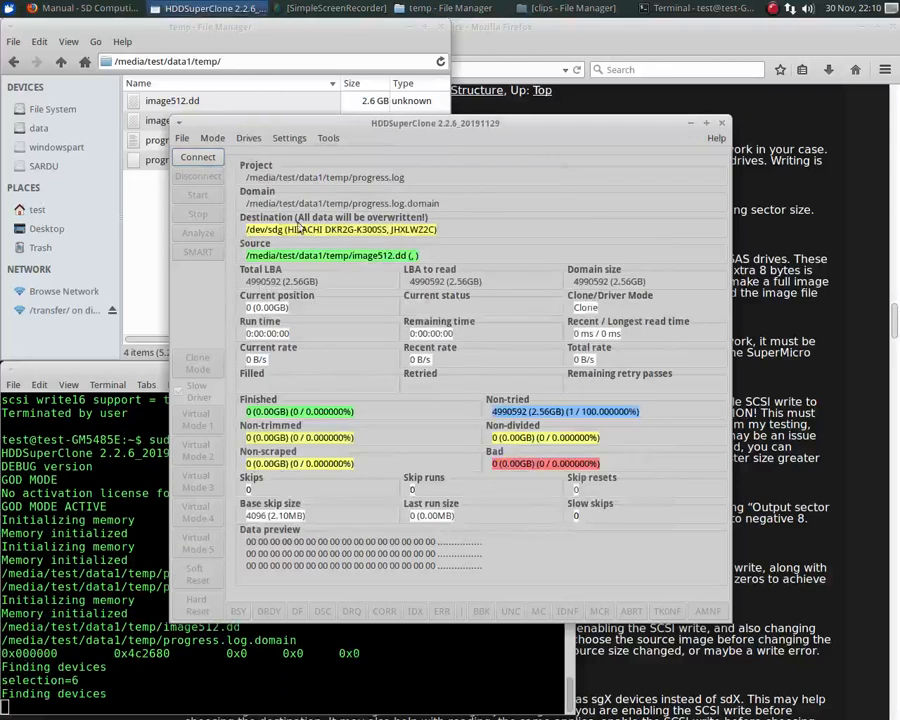
- Check the sector size in the clone settings for the image512.dd source and accept them
left_click(288, 140)
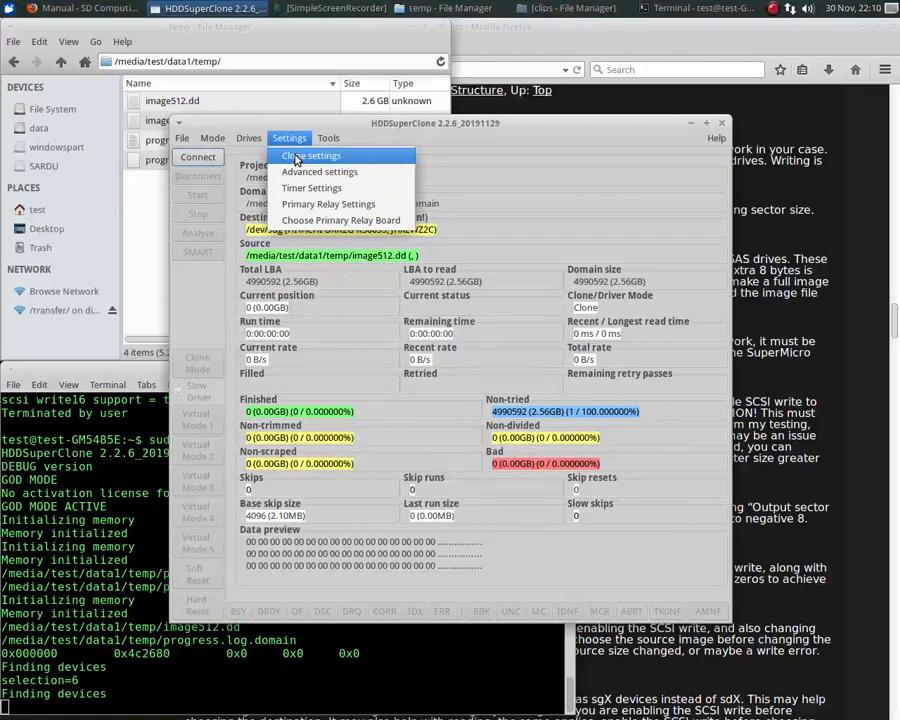
left_click(298, 154)
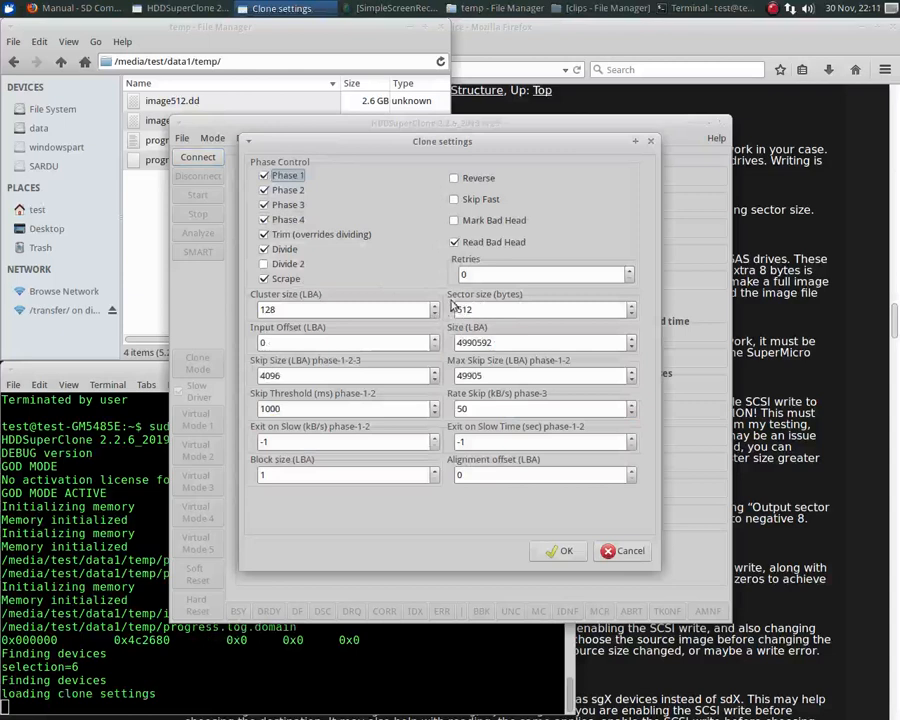
left_click(560, 552)
- Enable SCSI write to destination for odd sector sizes and output sector size adjustment in the advanced settings, and accept them
left_click(289, 138)
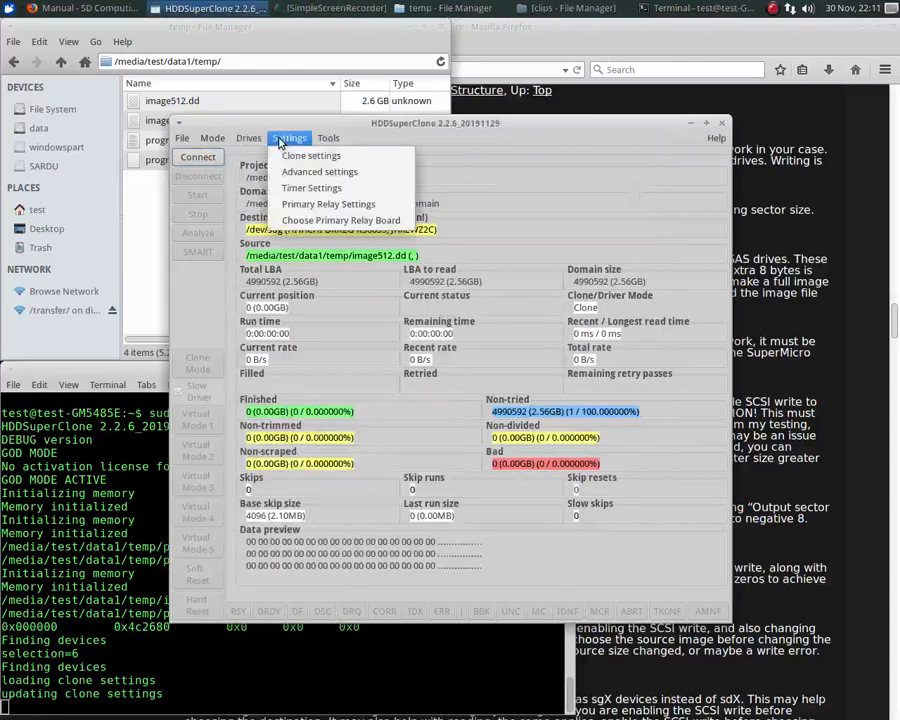
left_click(296, 173)
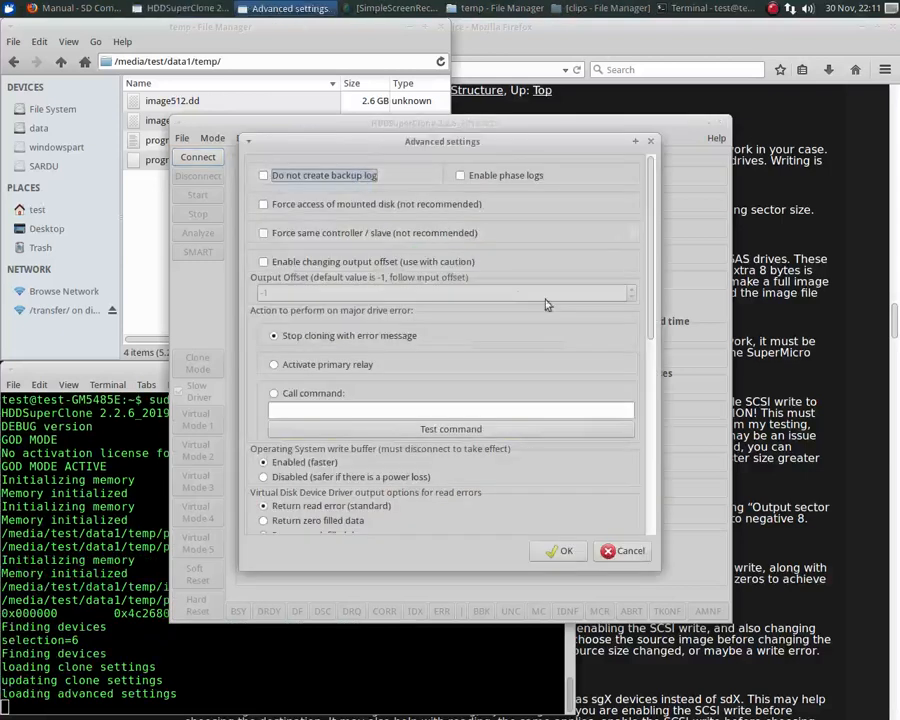
scroll(651, 287, "down", 10)
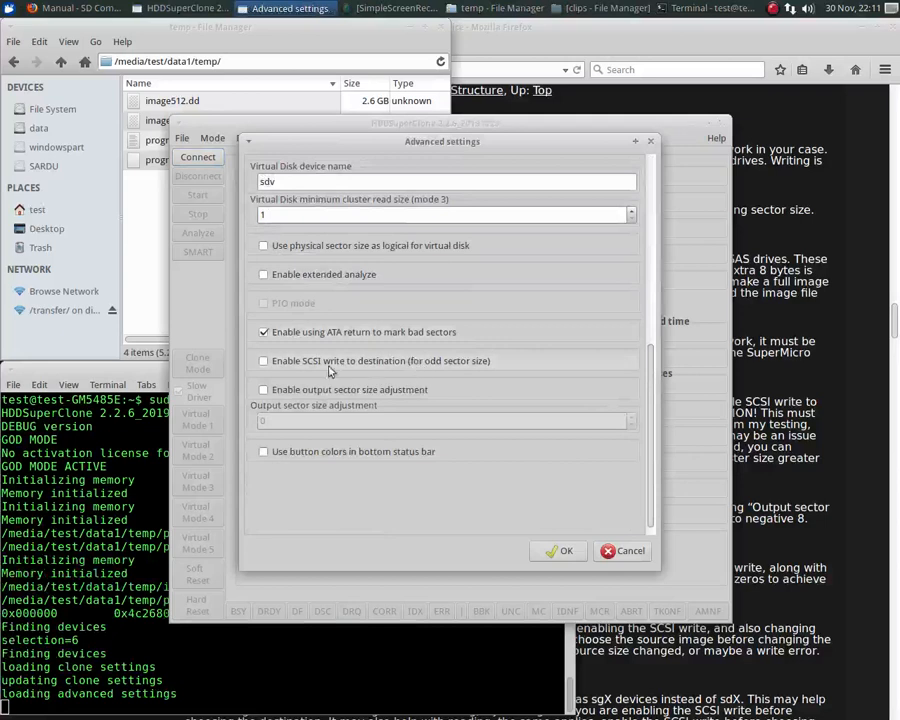
left_click(263, 366)
left_click(263, 390)
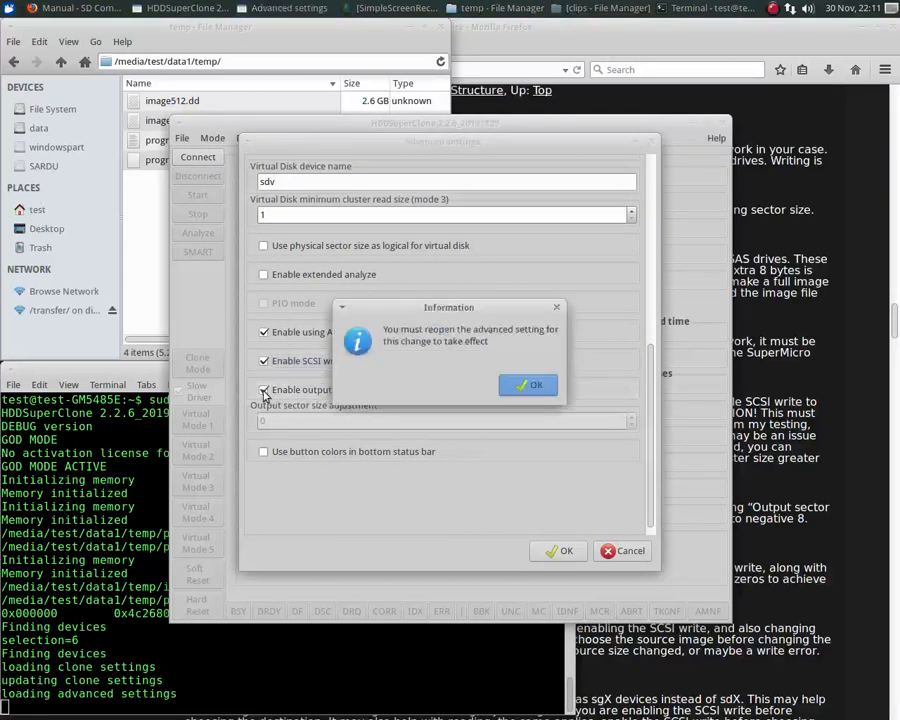
left_click(523, 384)
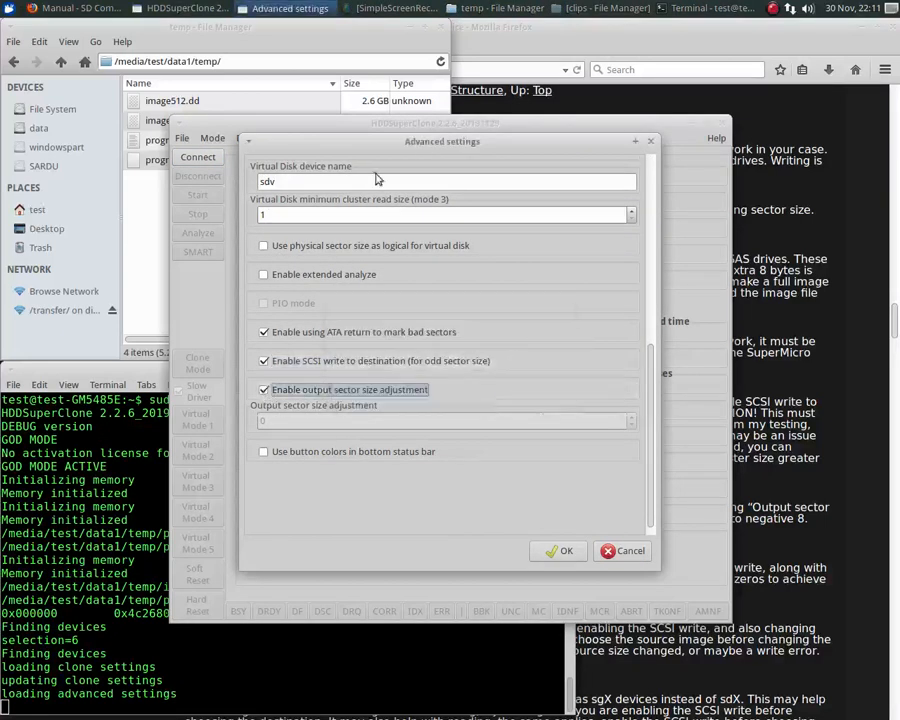
left_click(559, 552)
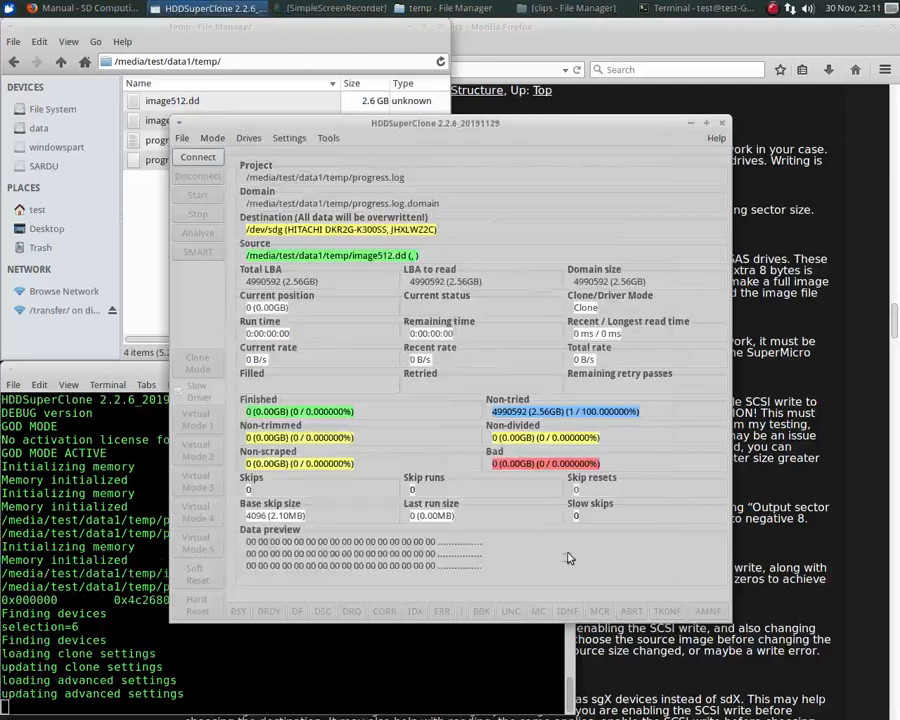
- Reopen the advanced settings, set the output sector size adjustment to 8, and accept them
left_click(296, 141)
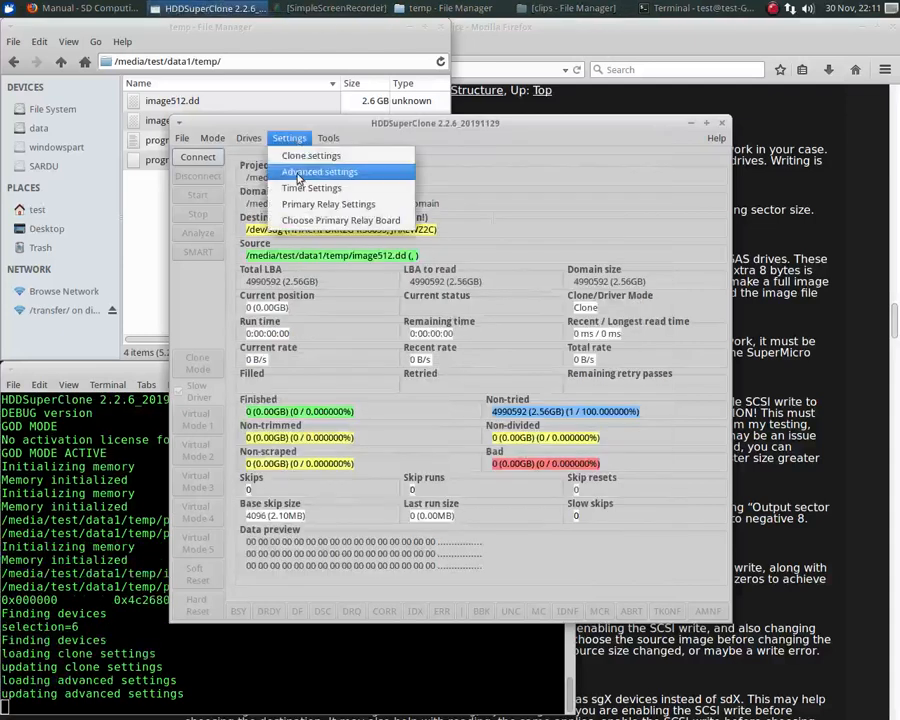
left_click(302, 171)
scroll(631, 335, "down", 10)
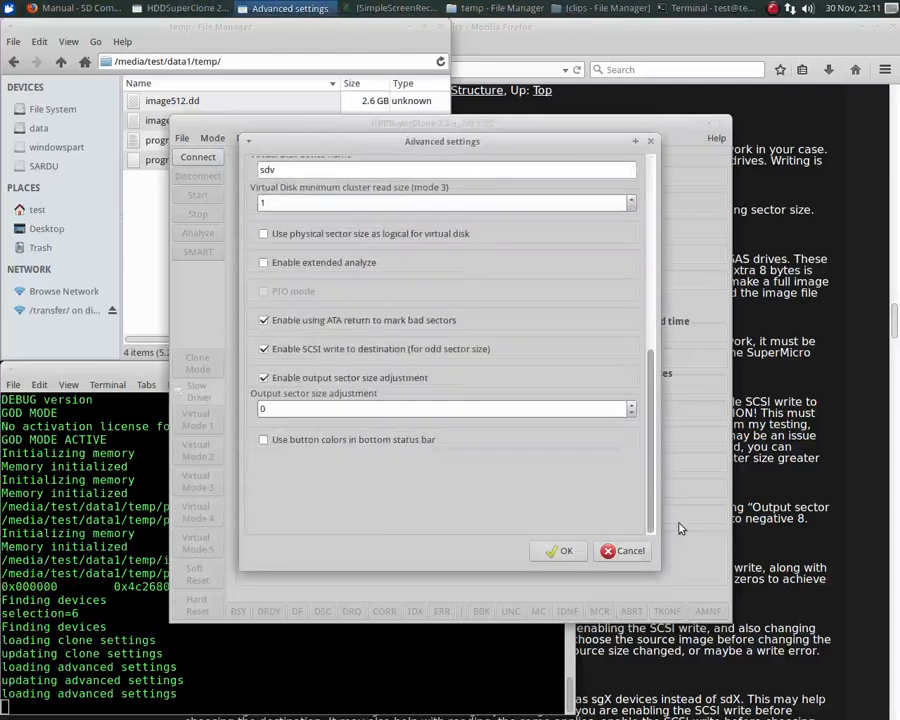
left_click(632, 406)
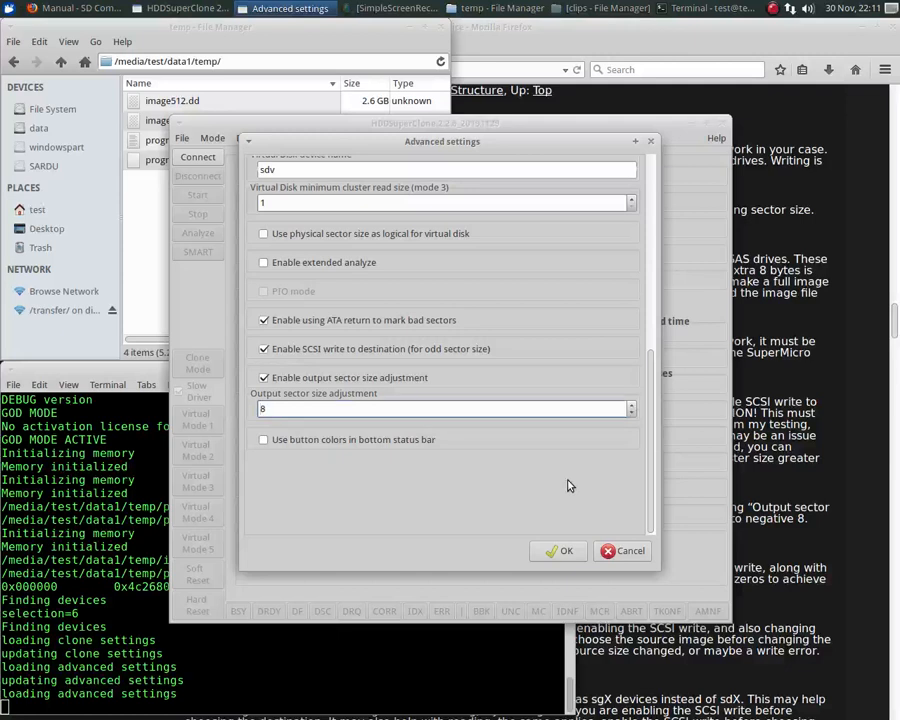
left_click(563, 553)
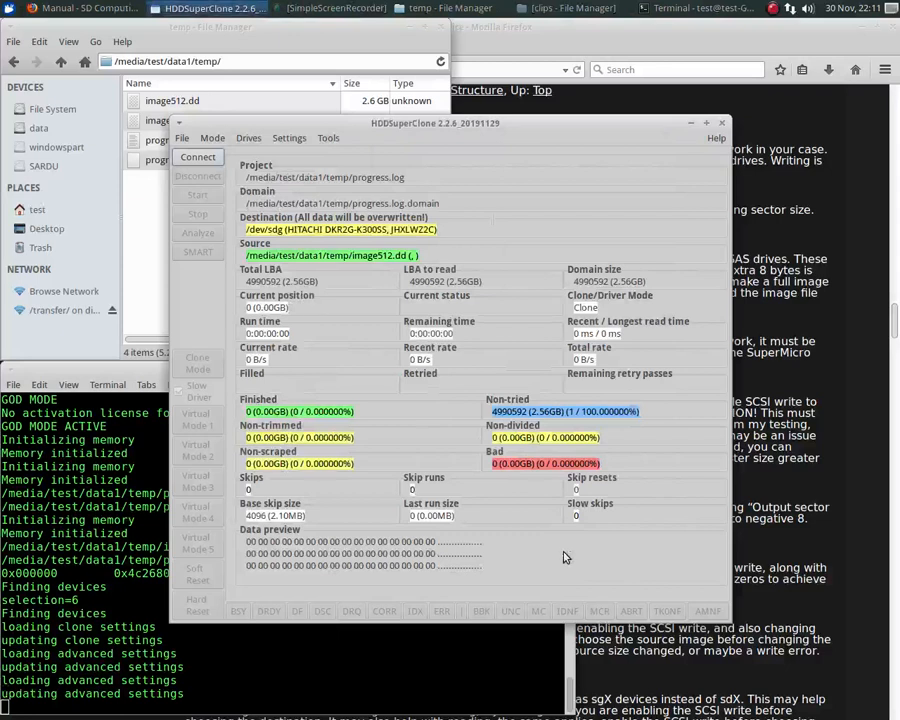
- Connect the drives and start writing image512.dd to the HITACHI drive /dev/sdg
left_click(197, 160)
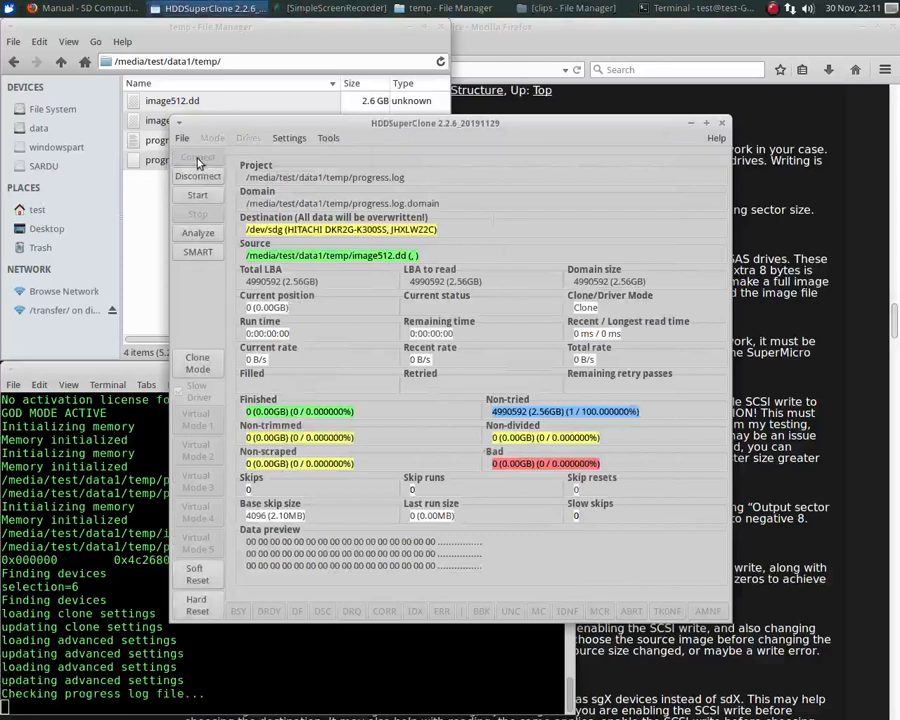
left_click(196, 197)
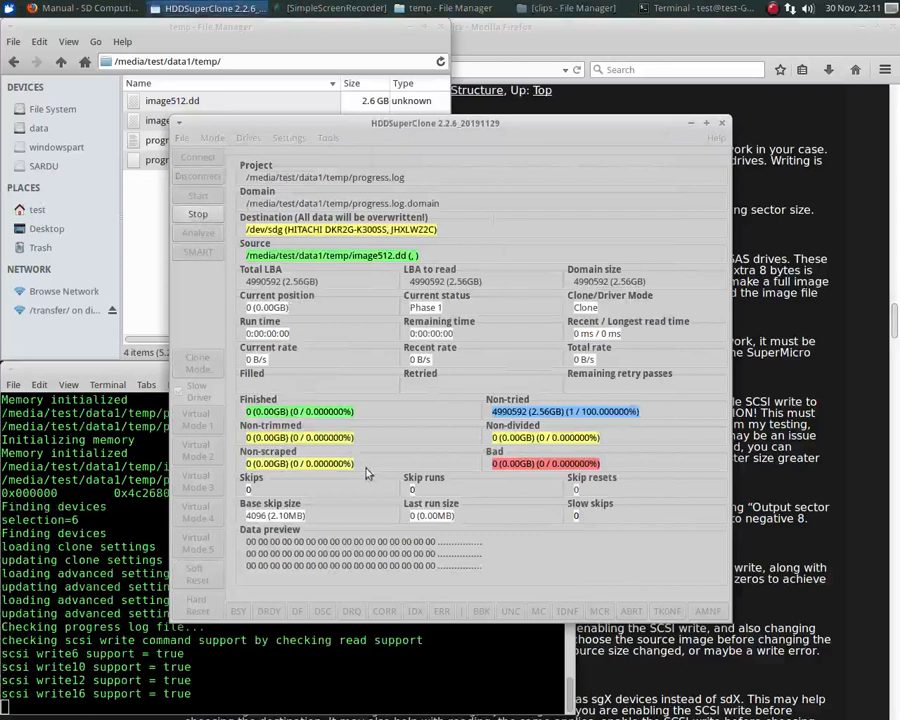